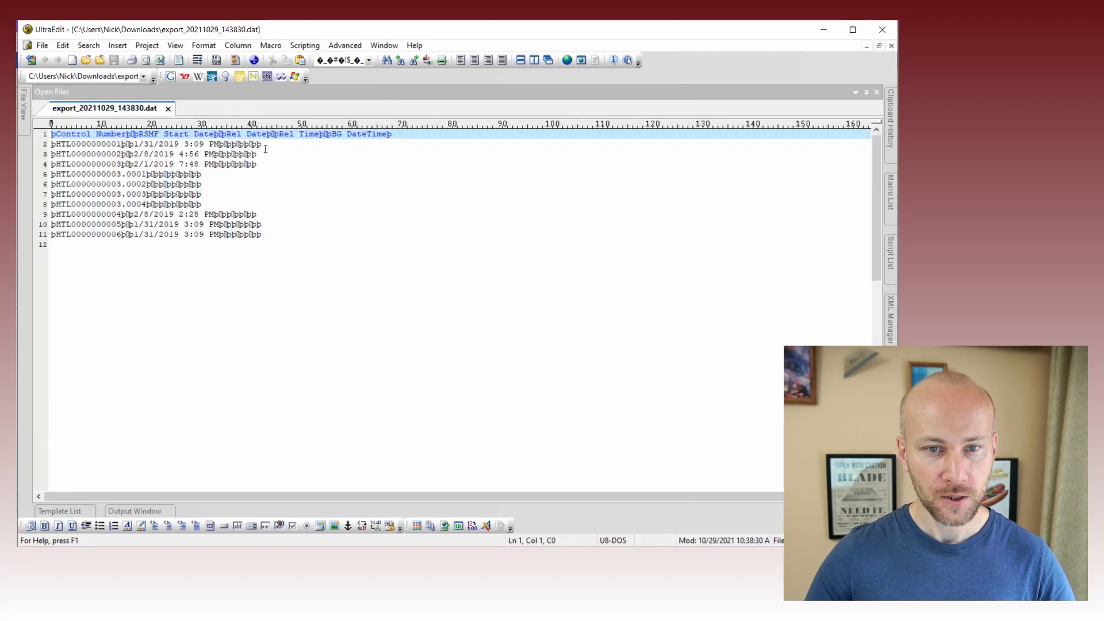
# Step: Examine the first record's time value in the exported .dat file, close the file and return to the RSMF Demo workspace
pyautogui.moveTo(211, 144); pyautogui.dragTo(183, 145)
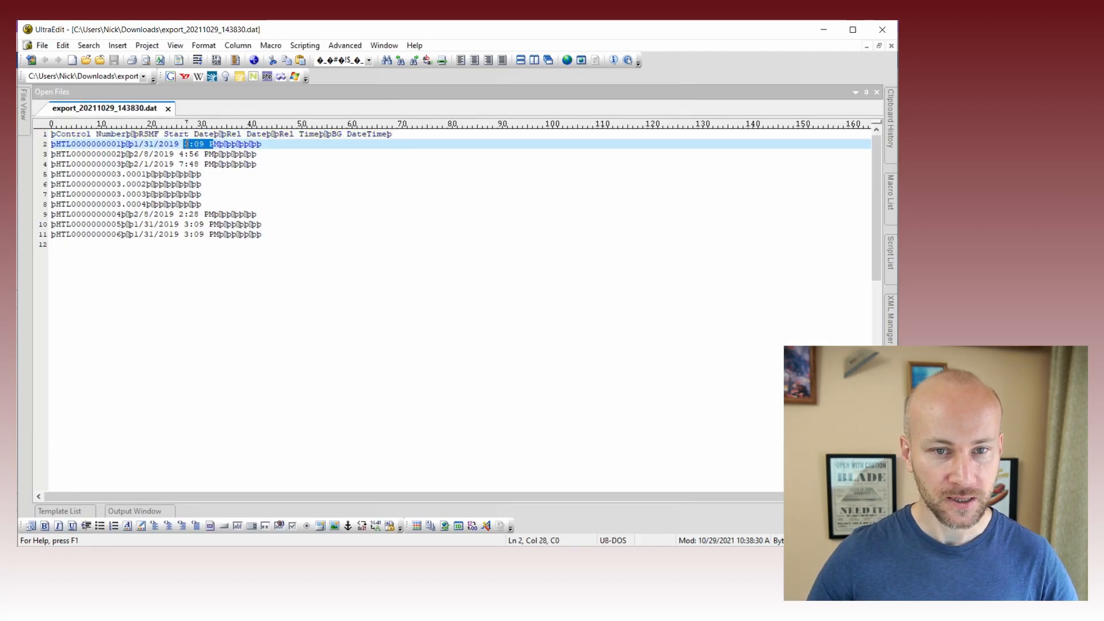
pyautogui.click(217, 144)
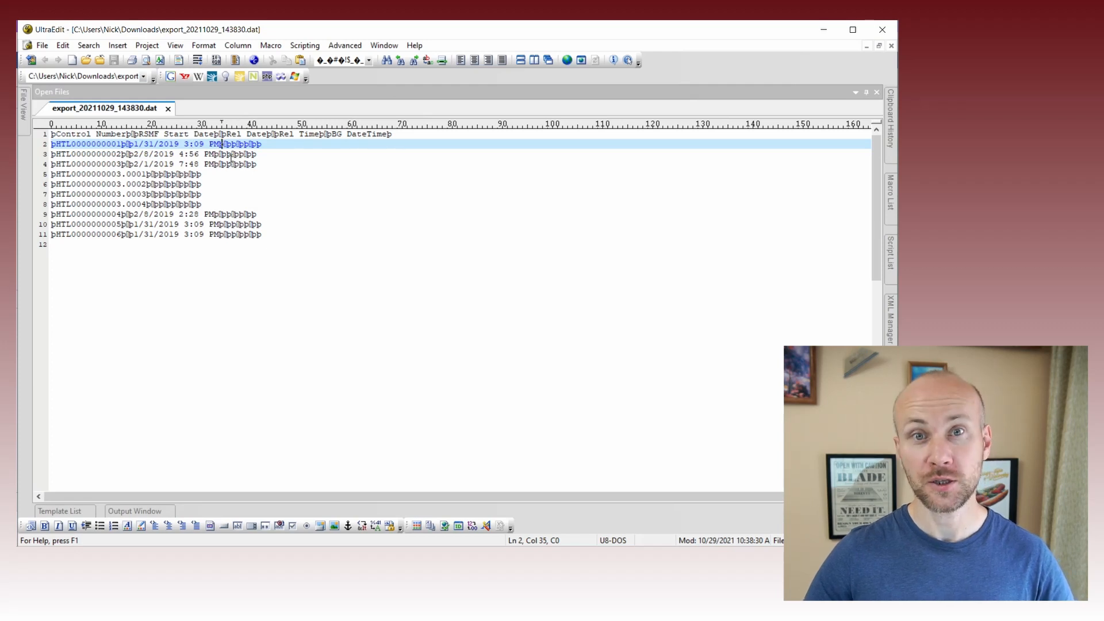
pyautogui.click(168, 109)
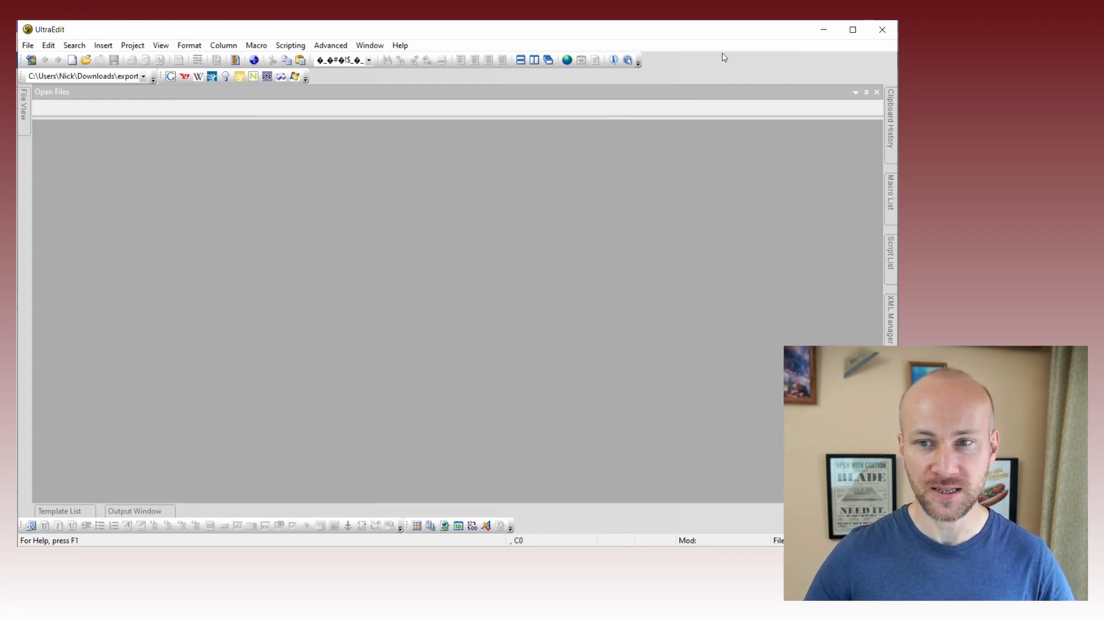
pyautogui.click(824, 29)
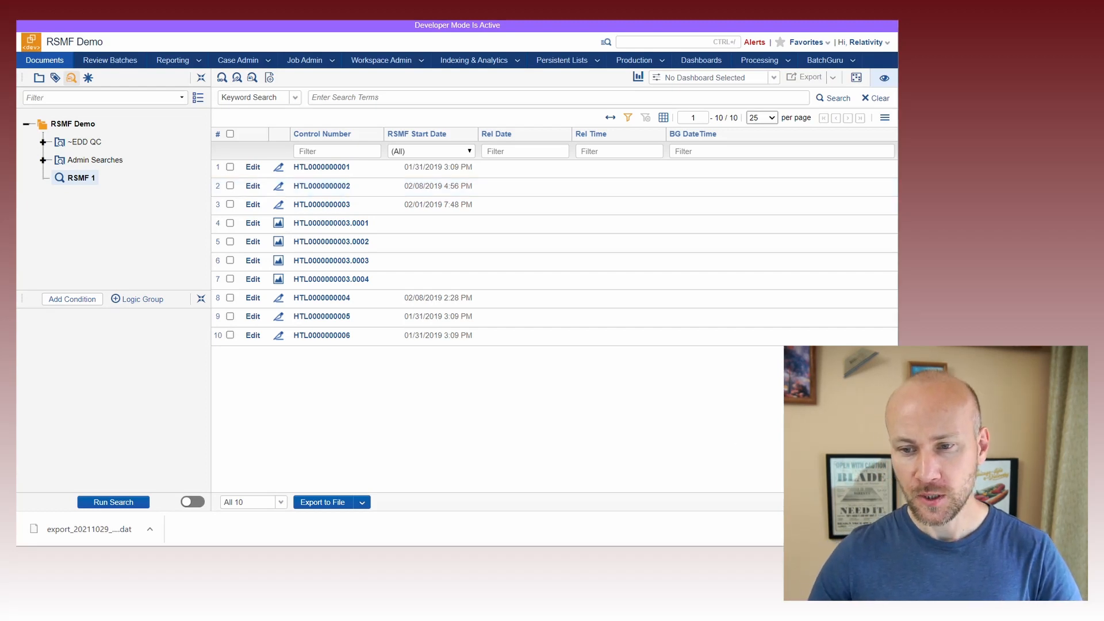
pyautogui.click(884, 529)
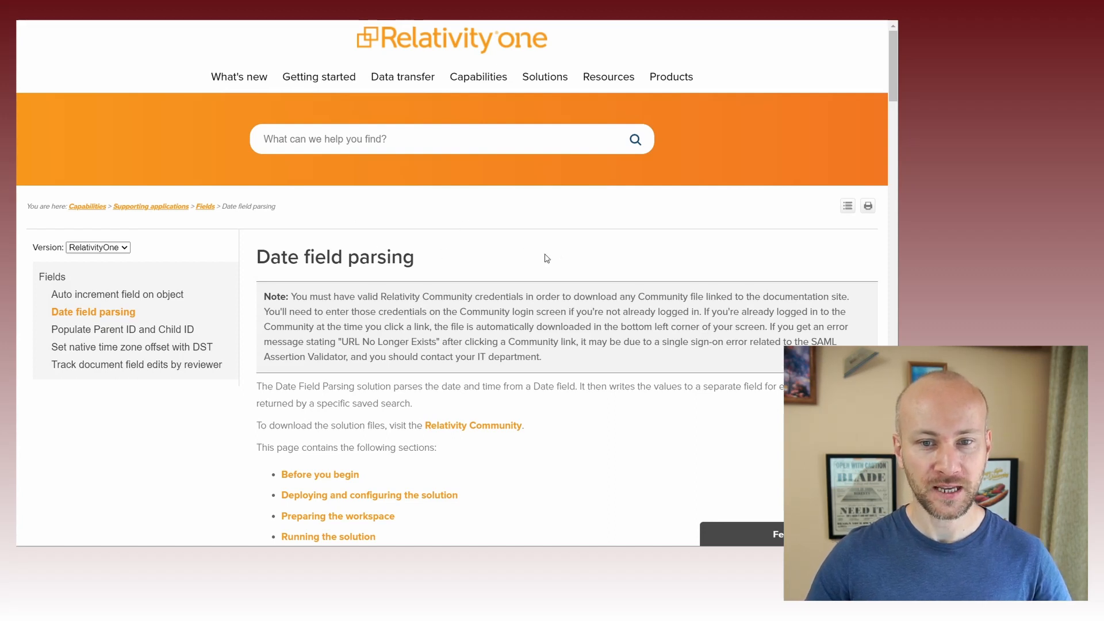
# Step: Review the Date field parsing documentation, including its supported versions, considerations and script installation instructions
pyautogui.scroll(-2, 583, 254)
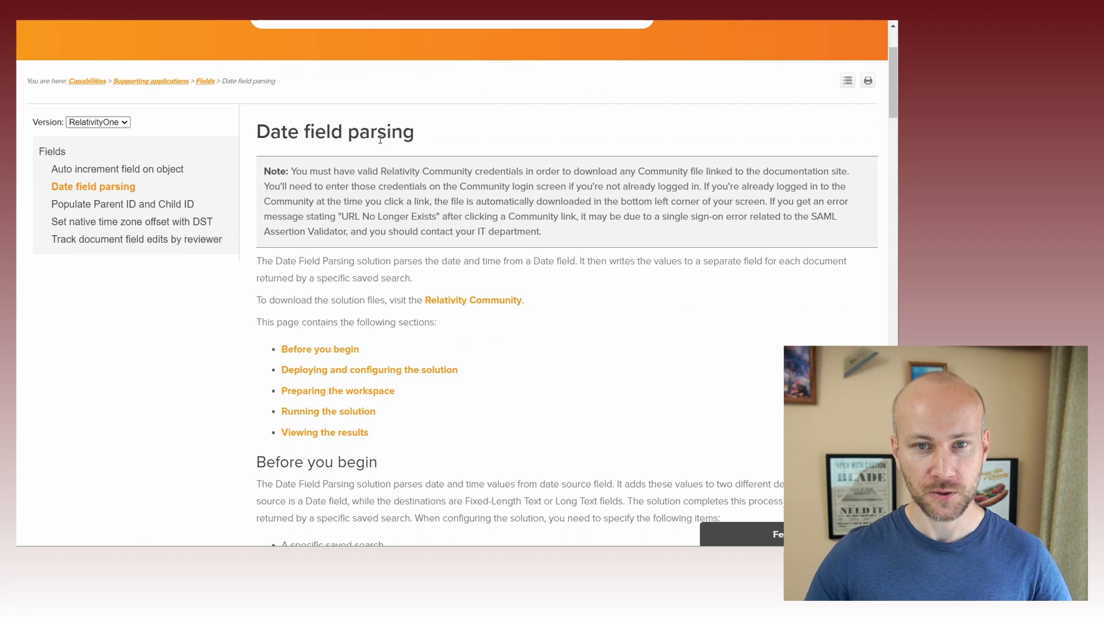
pyautogui.scroll(2, 380, 140)
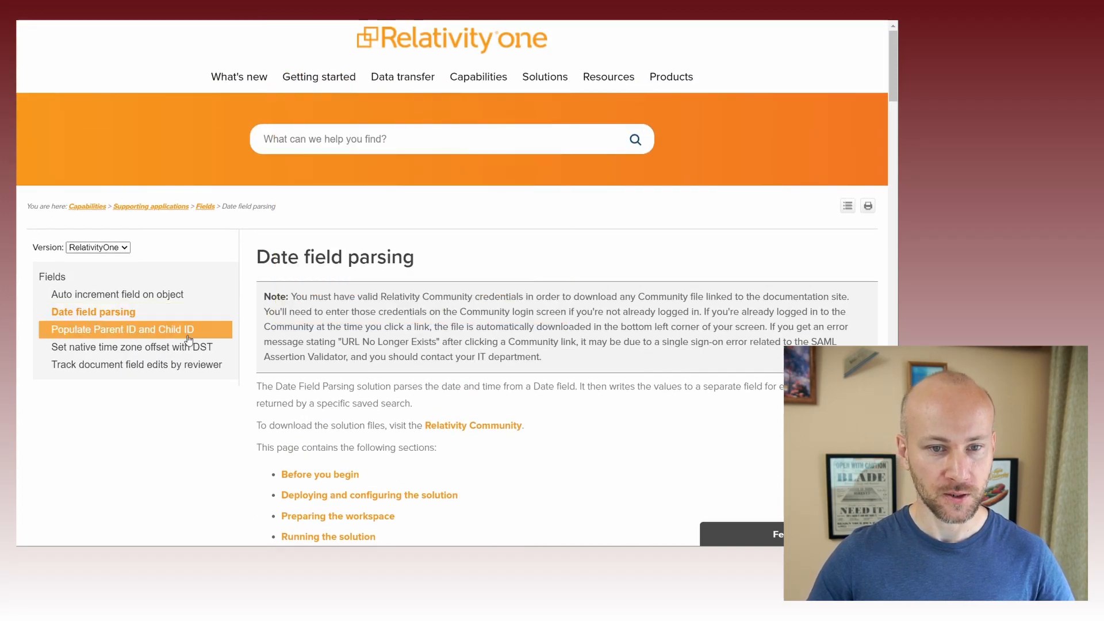
pyautogui.moveTo(894, 84); pyautogui.dragTo(894, 160)
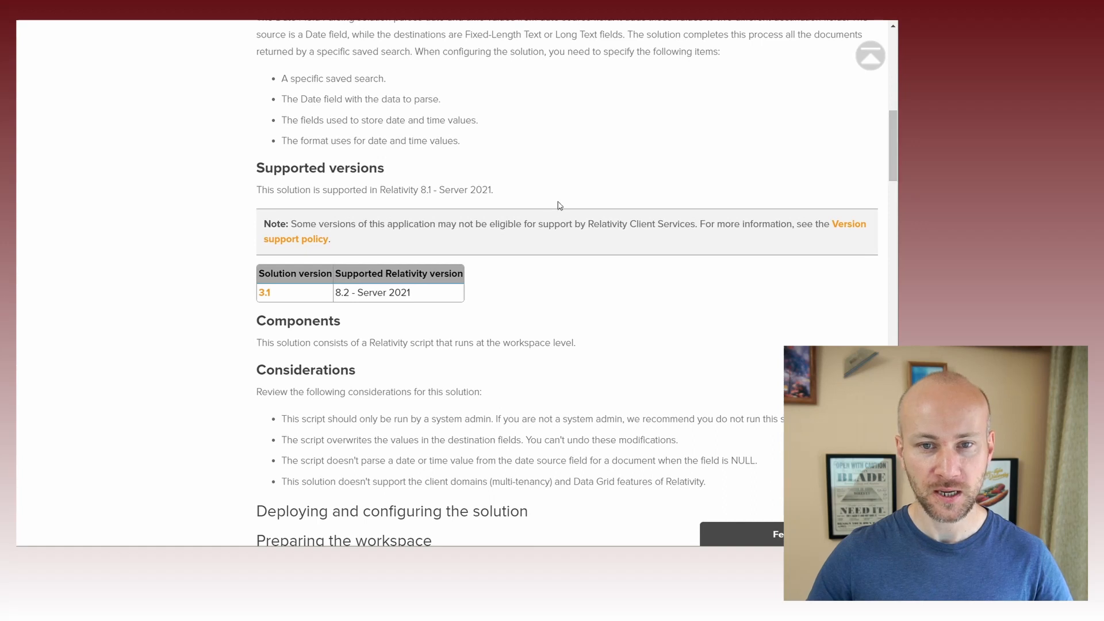
pyautogui.scroll(-4, 552, 241)
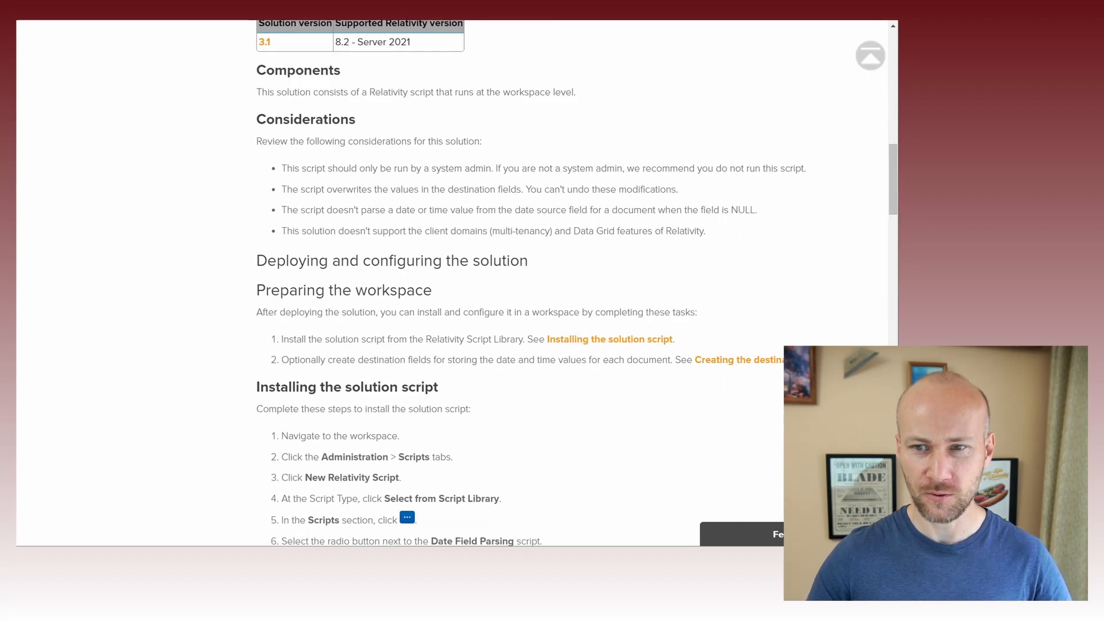
pyautogui.moveTo(892, 189); pyautogui.dragTo(879, 365)
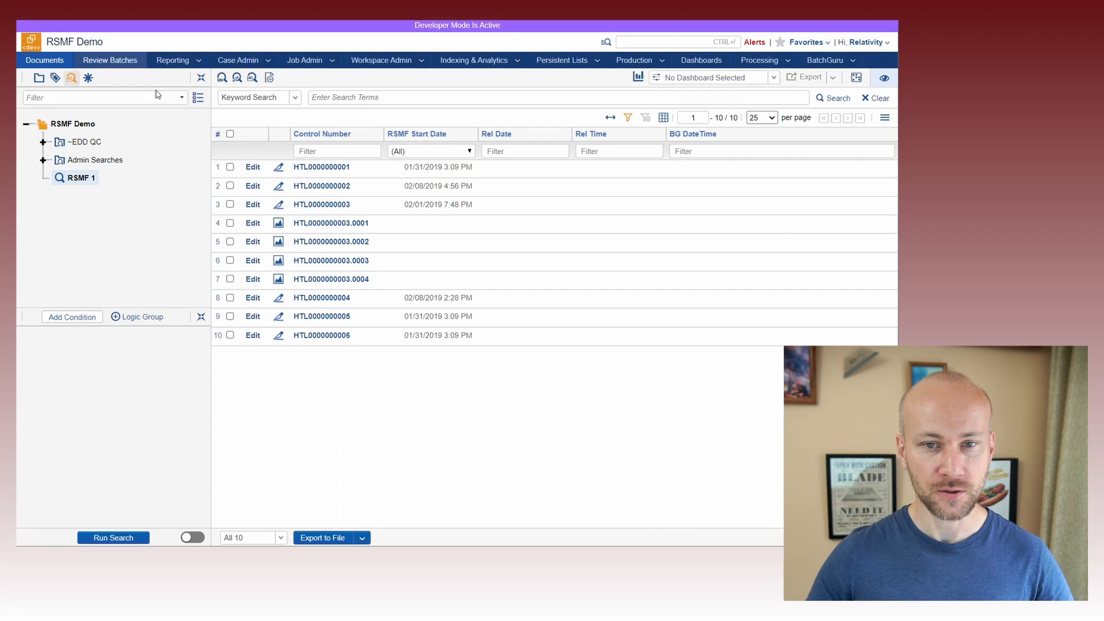
# Step: Open the run window of the Date Field Parsing script from the workspace's case administration scripts
pyautogui.click(268, 62)
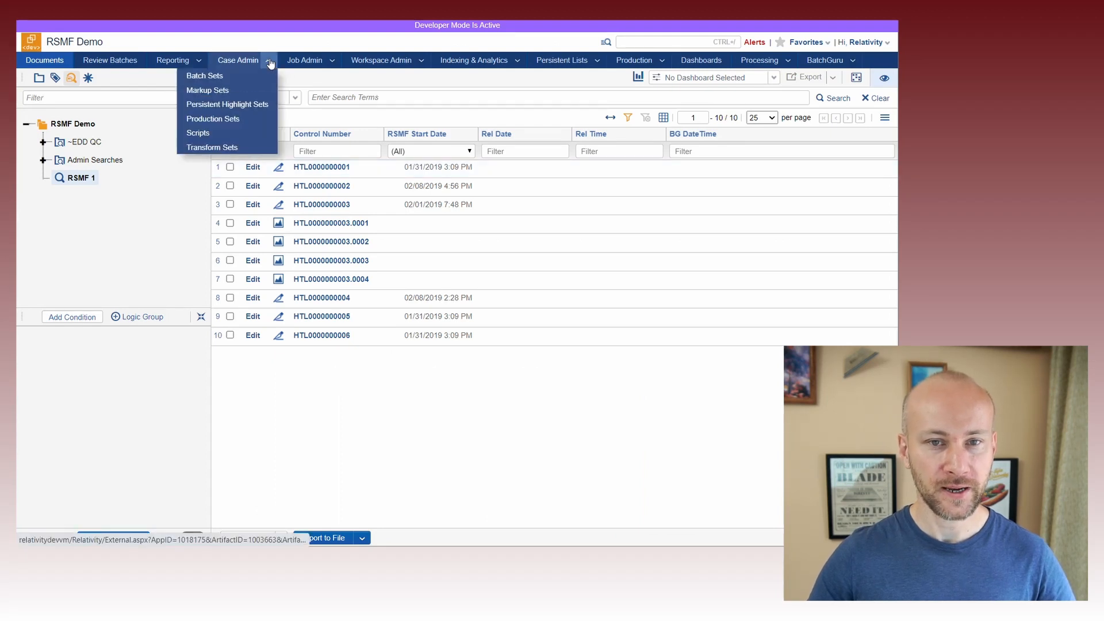
pyautogui.click(218, 142)
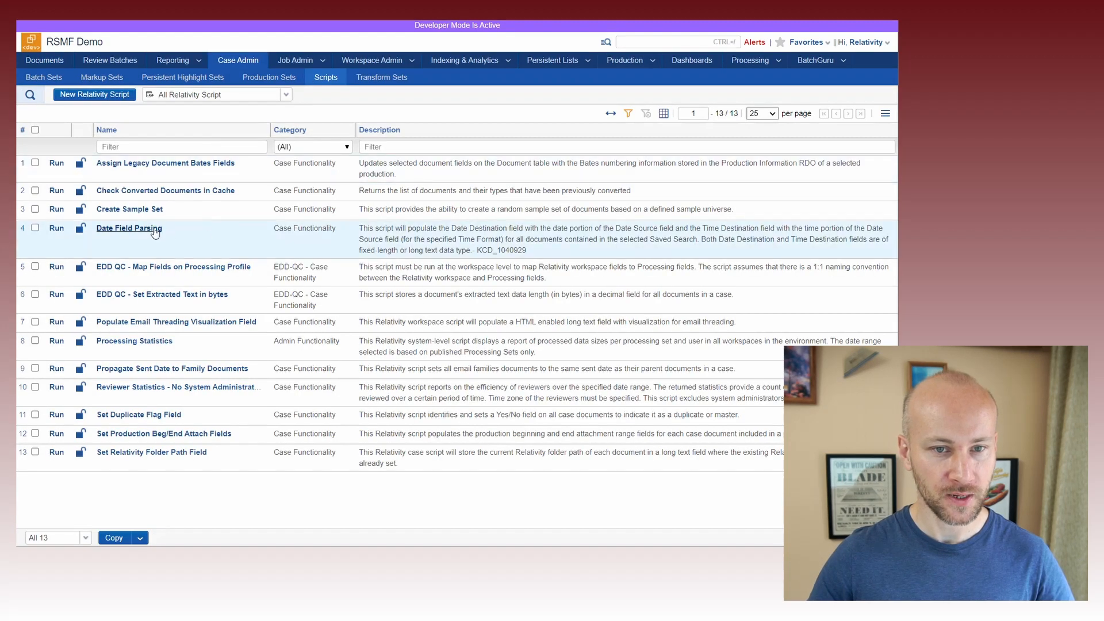
pyautogui.click(57, 229)
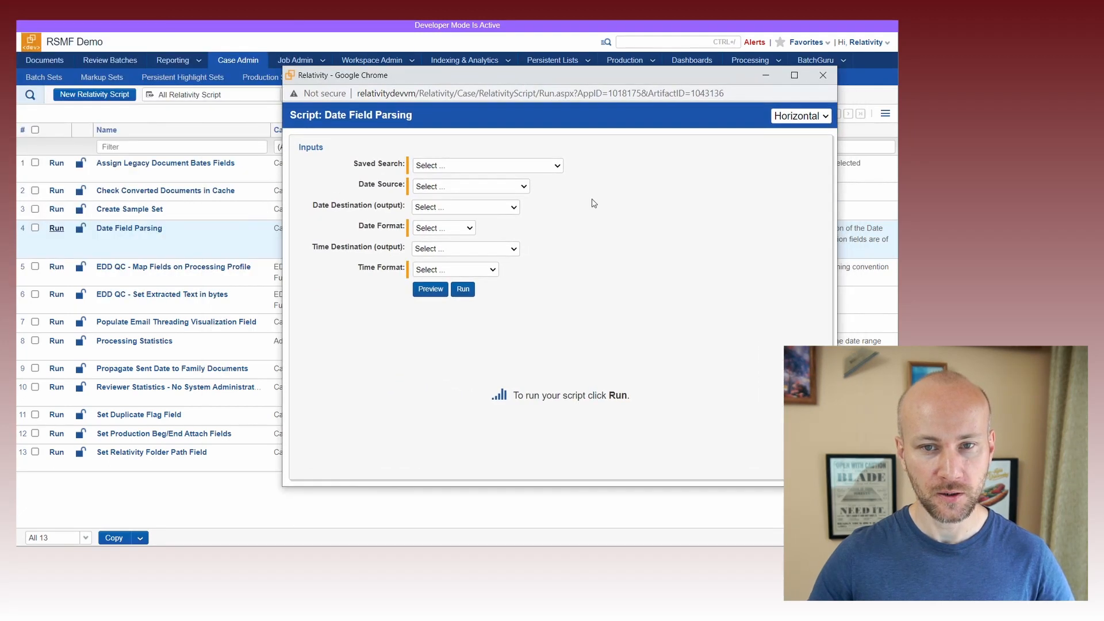
# Step: Set the script's saved search to RSMF 1 and its date source to RSMF Start Date
pyautogui.click(551, 167)
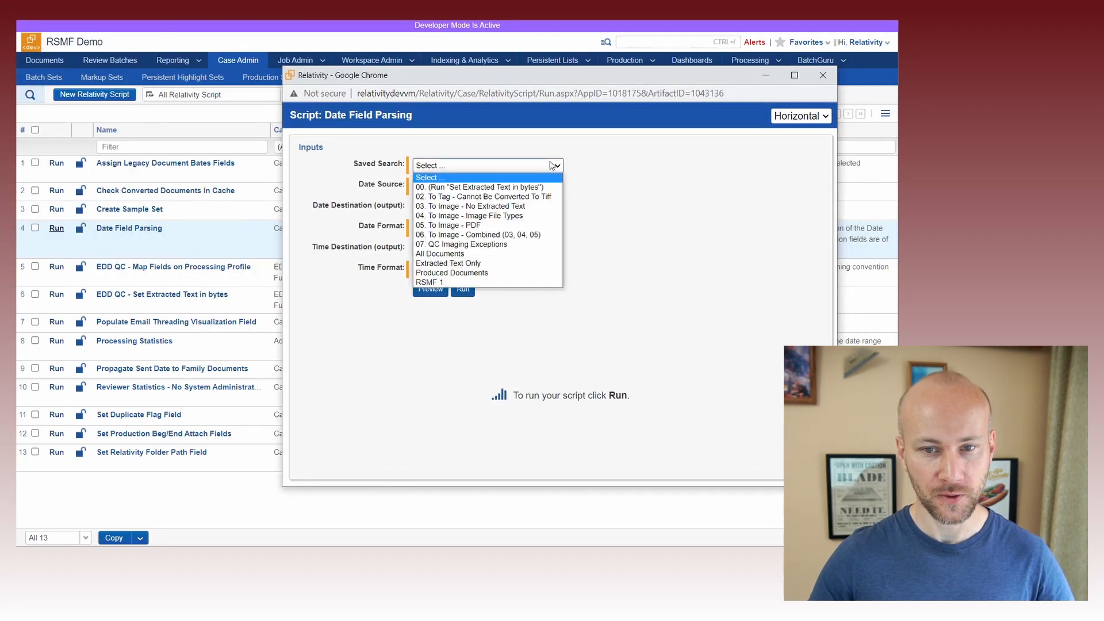
pyautogui.click(460, 284)
pyautogui.click(476, 185)
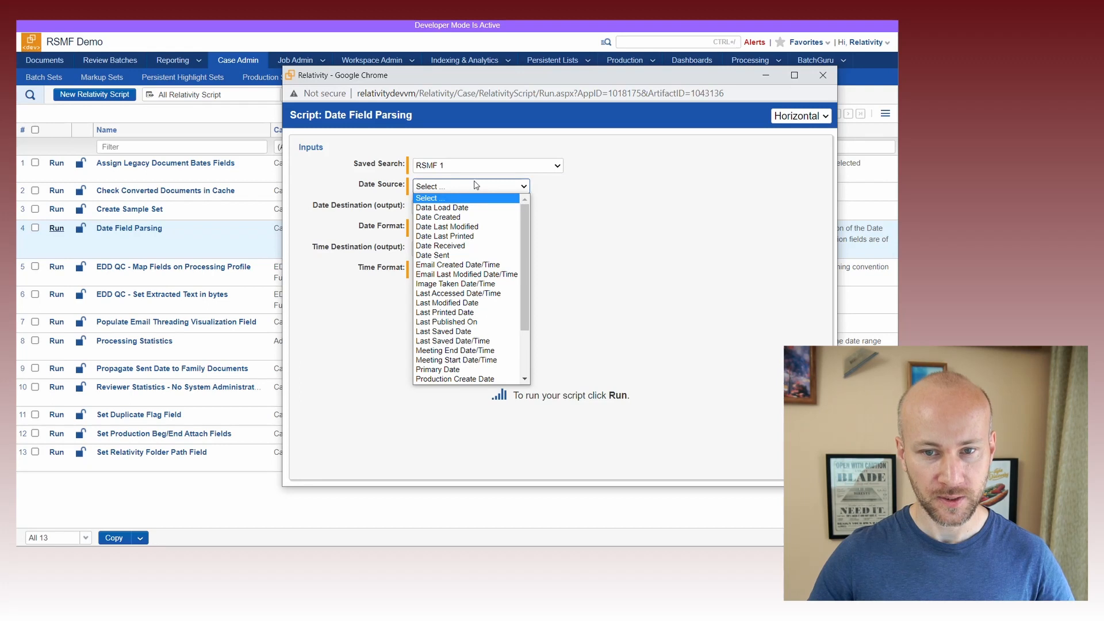
pyautogui.press('r')
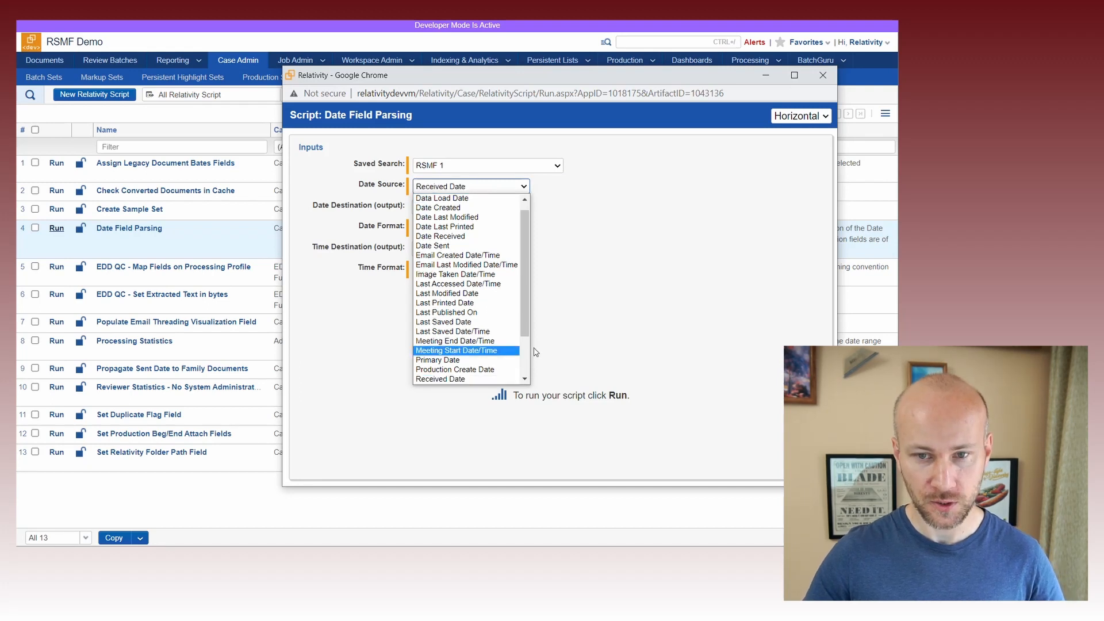
pyautogui.scroll(-2, 500, 345)
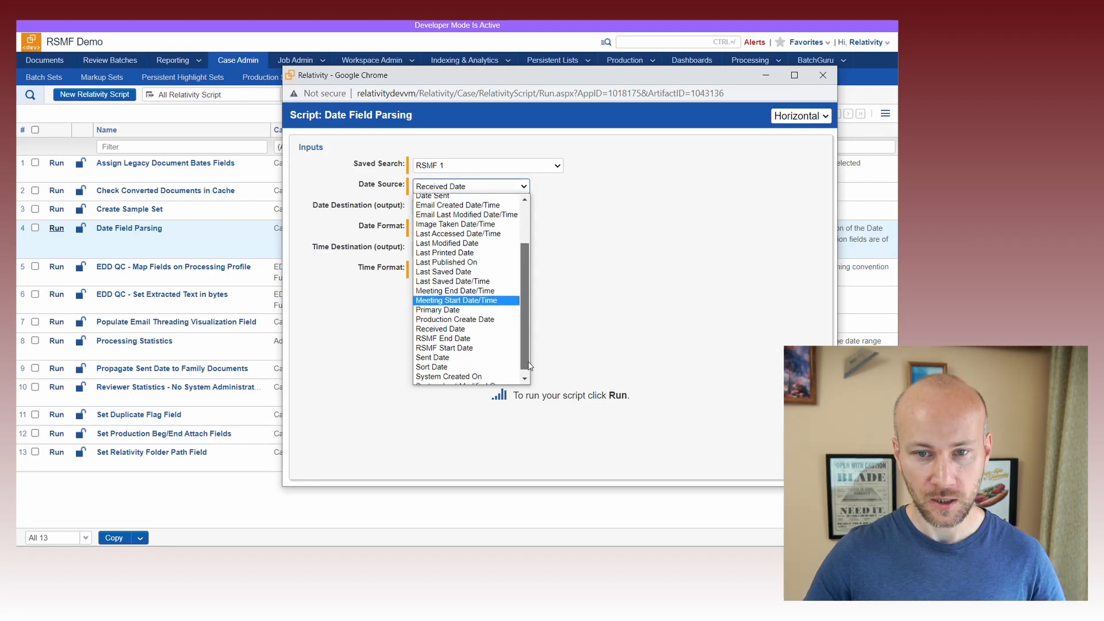
pyautogui.click(496, 344)
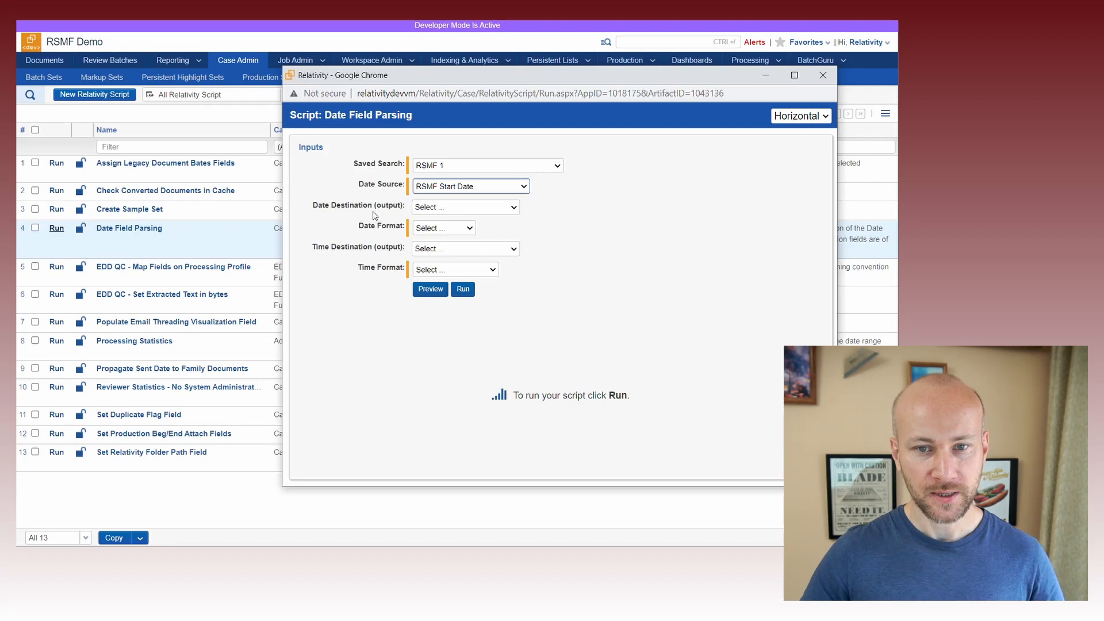
# Step: Set the script's date destination to Rel Date and its time destination to Rel Time
pyautogui.click(436, 208)
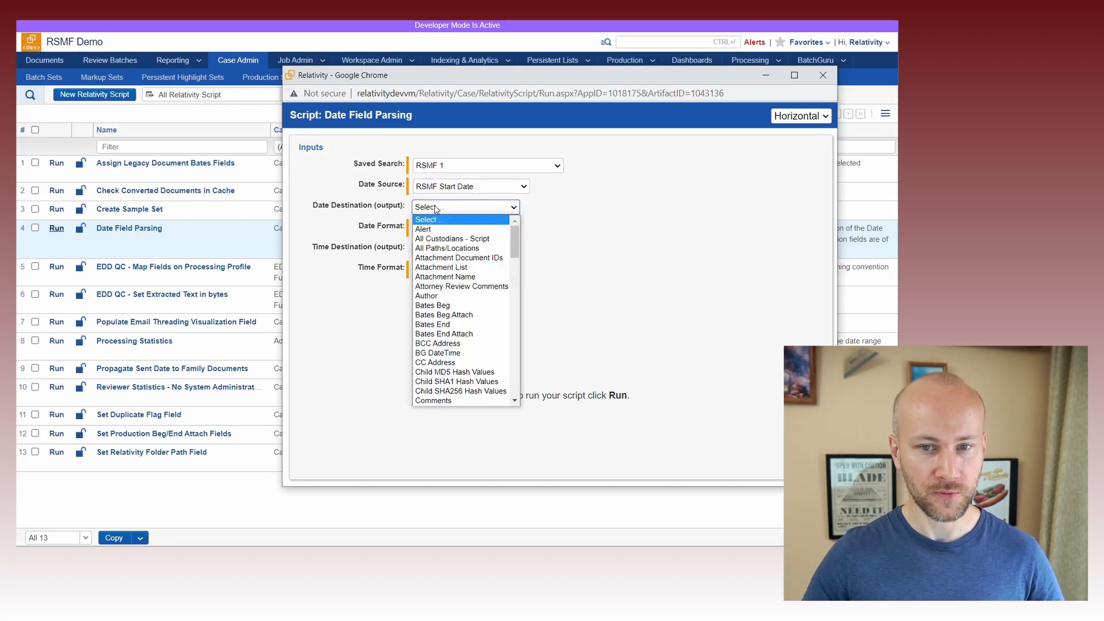
pyautogui.write('r')
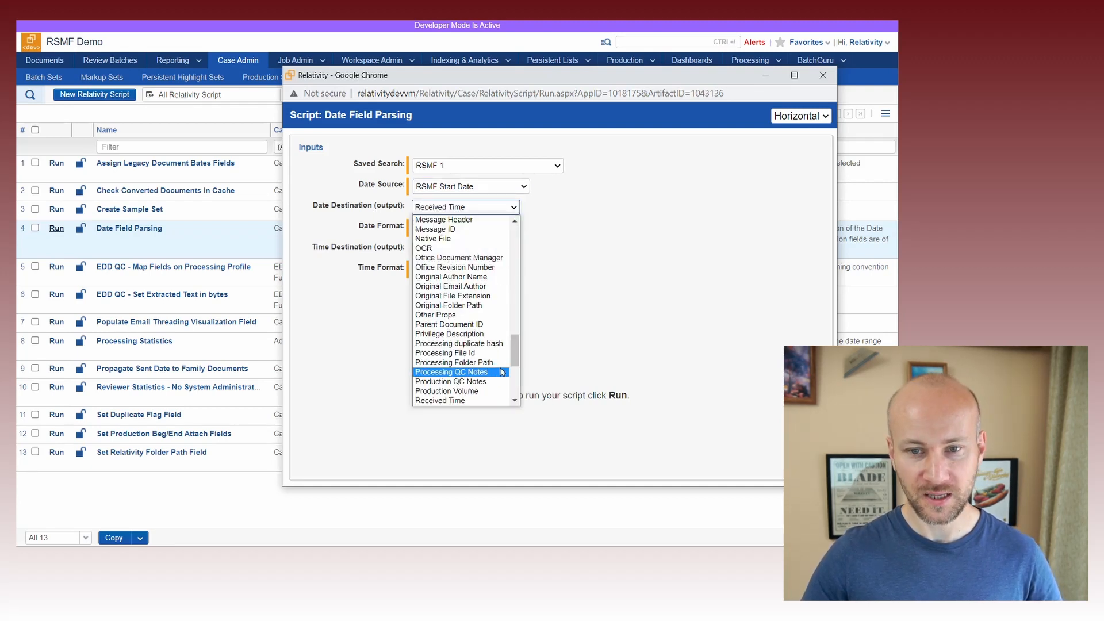
pyautogui.moveTo(516, 349); pyautogui.dragTo(522, 374)
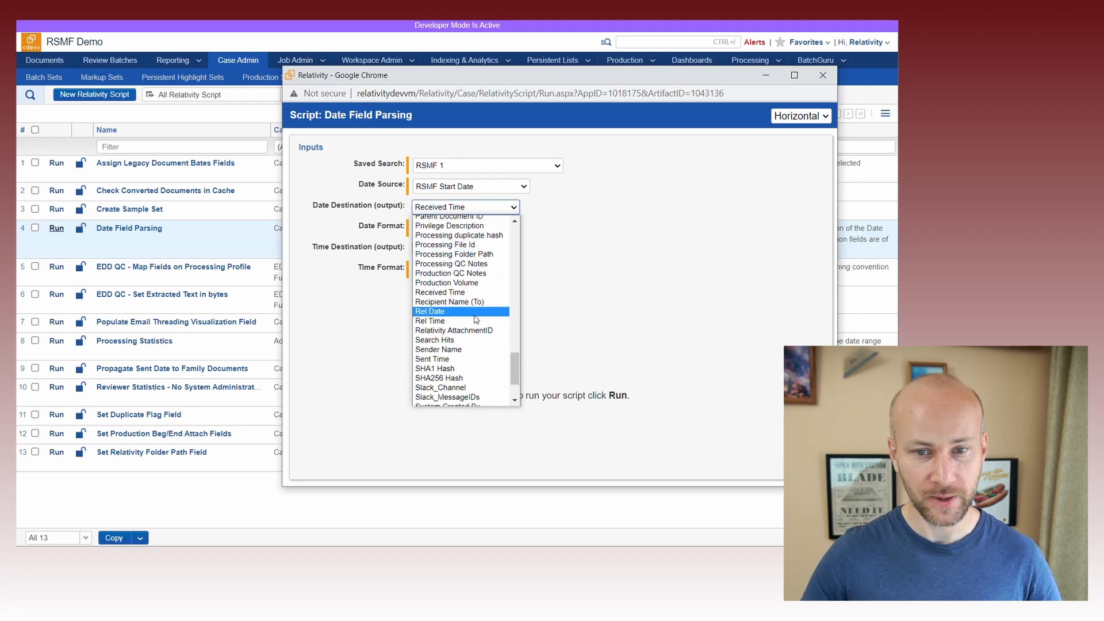
pyautogui.click(472, 311)
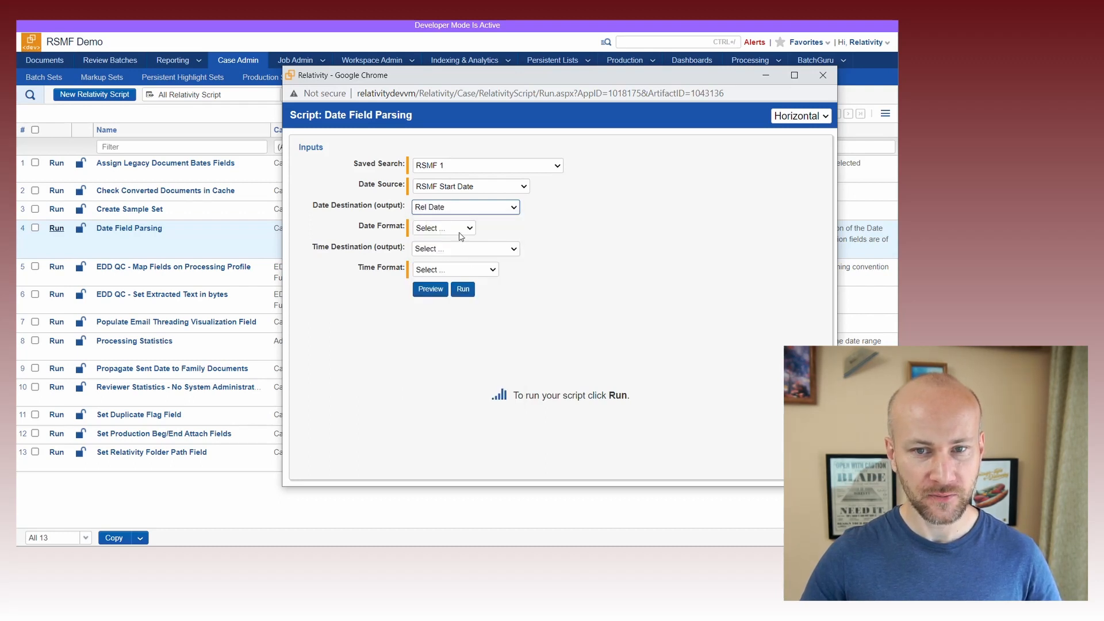
pyautogui.click(461, 250)
pyautogui.write('r')
pyautogui.moveTo(516, 392); pyautogui.dragTo(517, 404)
pyautogui.click(497, 407)
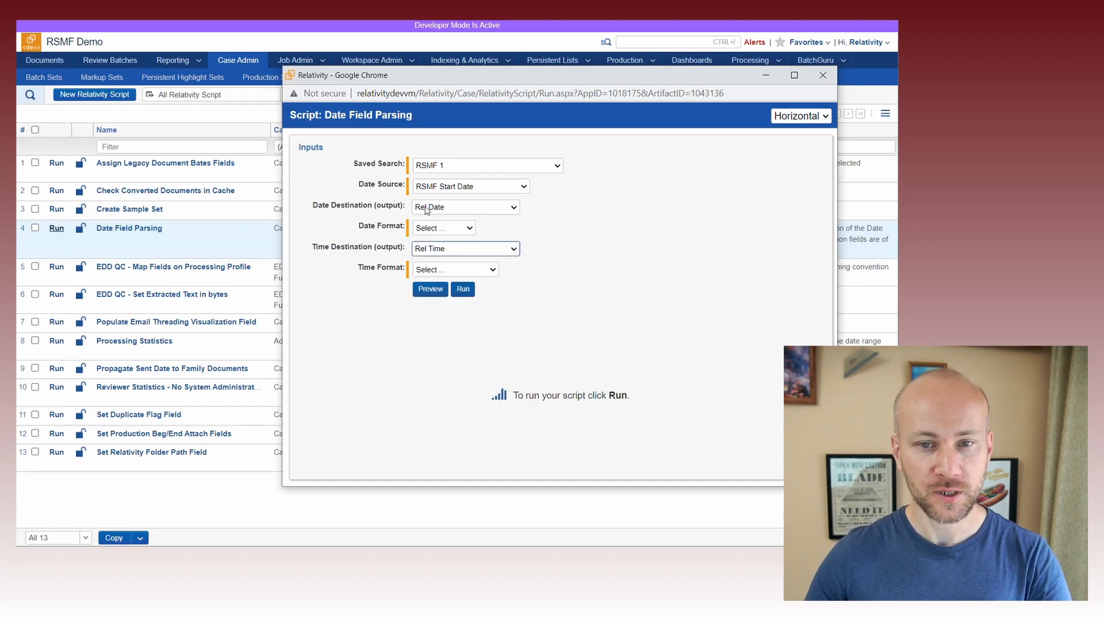
# Step: Set the script's date format to YYYYMMDD and its time format to hh:mm:ss(24h)
pyautogui.click(446, 229)
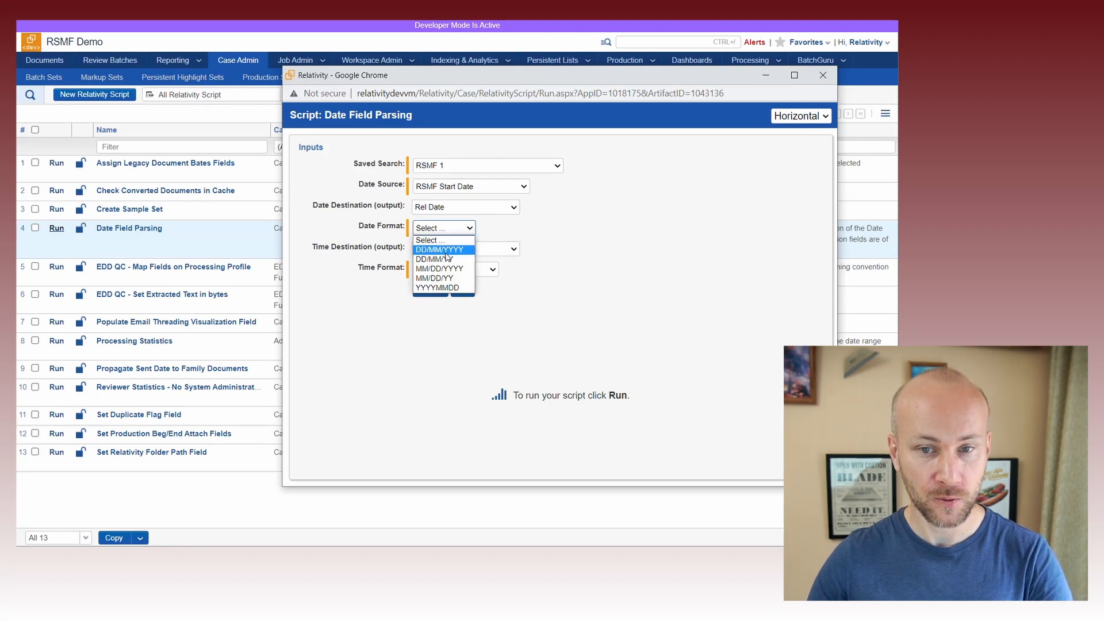
pyautogui.click(449, 288)
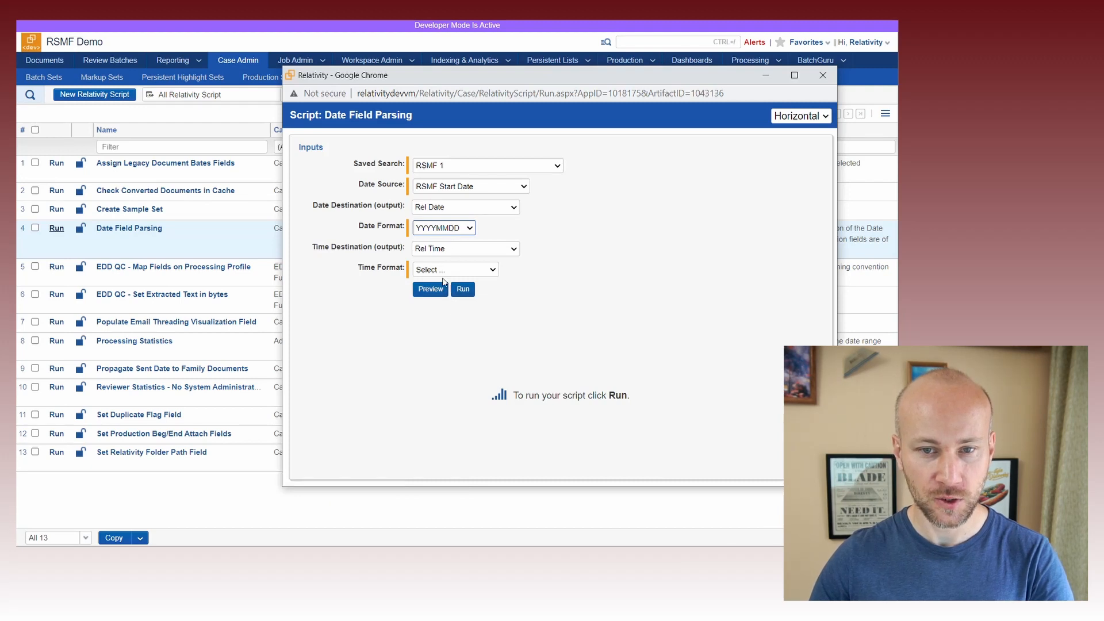
pyautogui.click(463, 272)
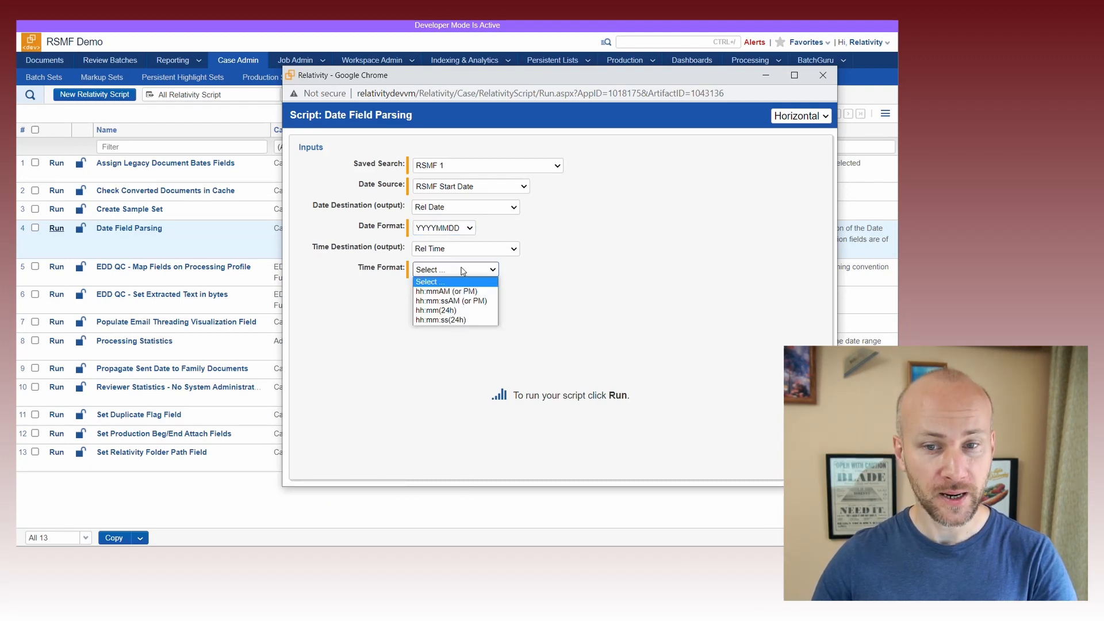
pyautogui.click(455, 320)
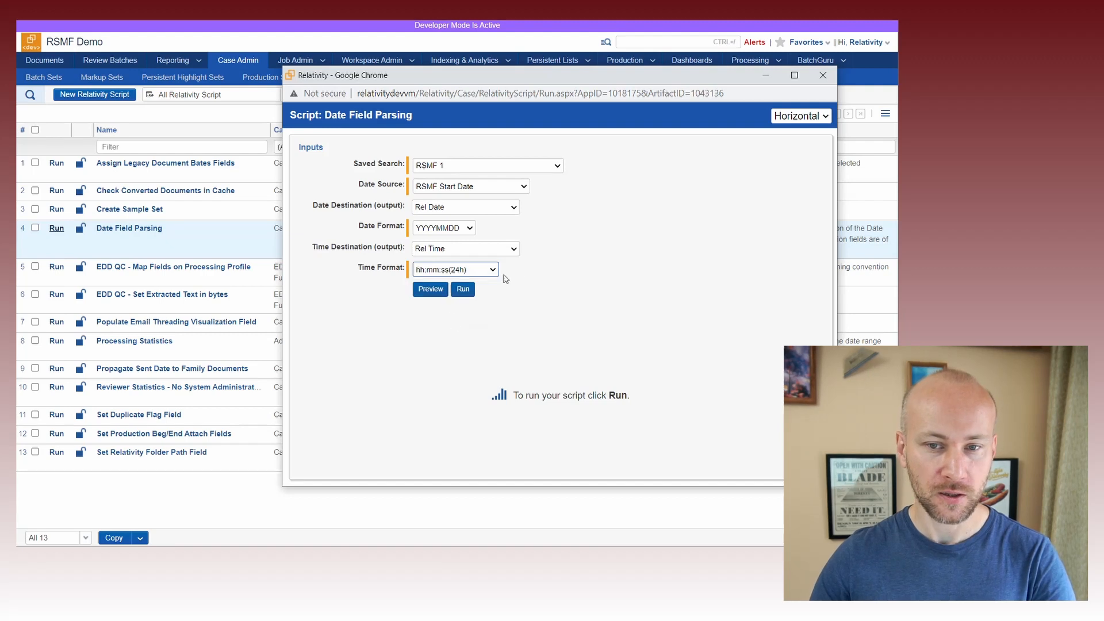
# Step: Run the Date Field Parsing script, accepting the permanent changes, and return to the document list
pyautogui.click(462, 288)
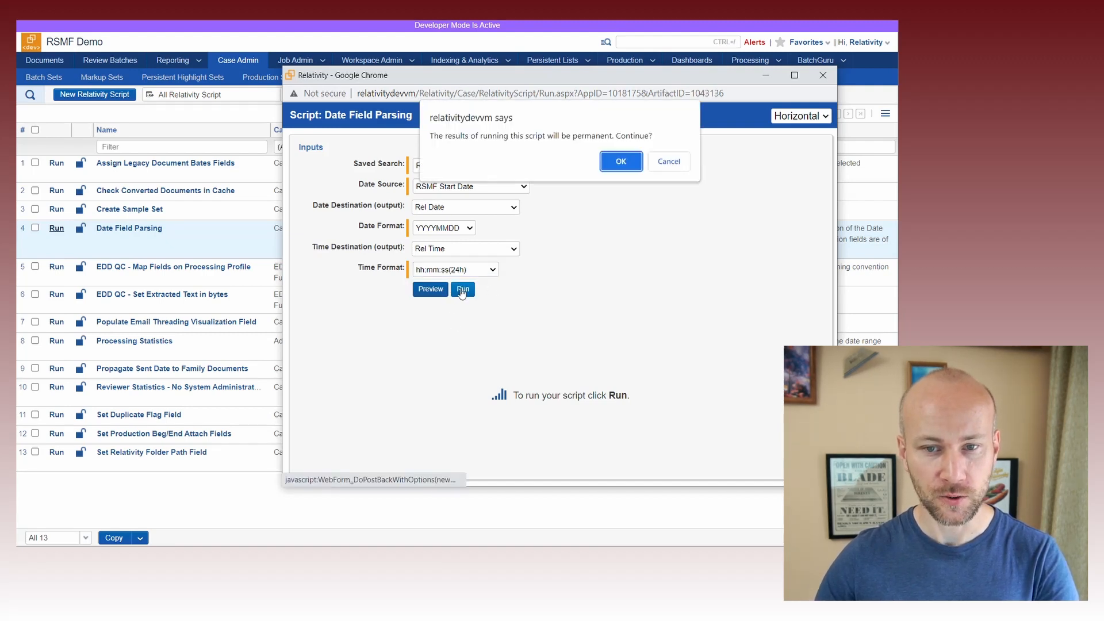
pyautogui.click(613, 163)
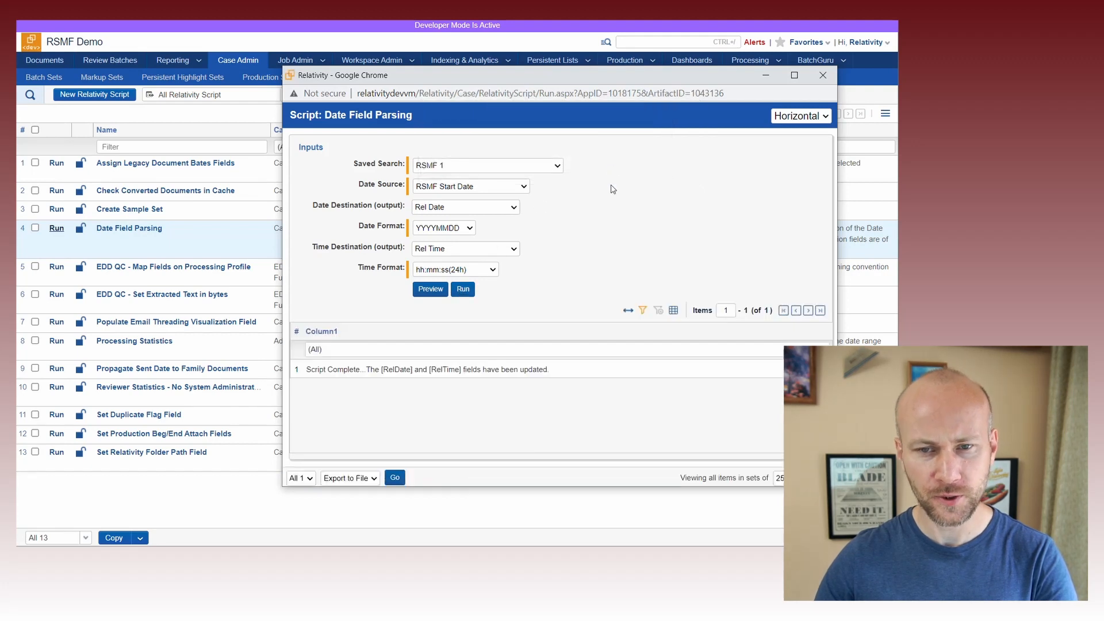
pyautogui.click(823, 75)
pyautogui.click(45, 60)
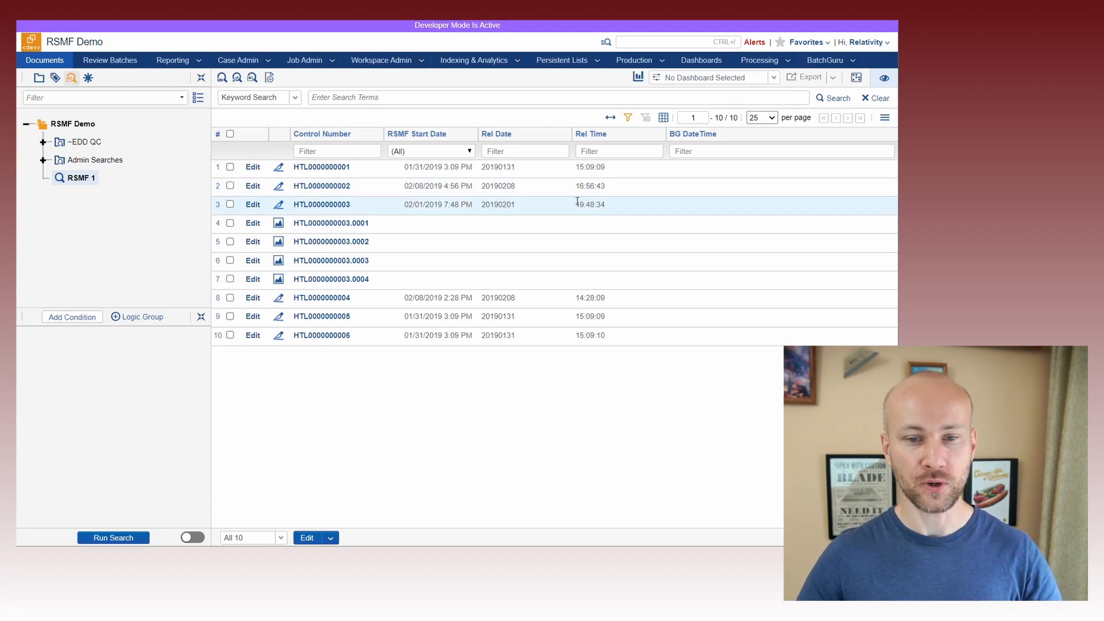
# Step: Start a mass replace on all documents in the list with Rel Date as the field to update
pyautogui.click(329, 538)
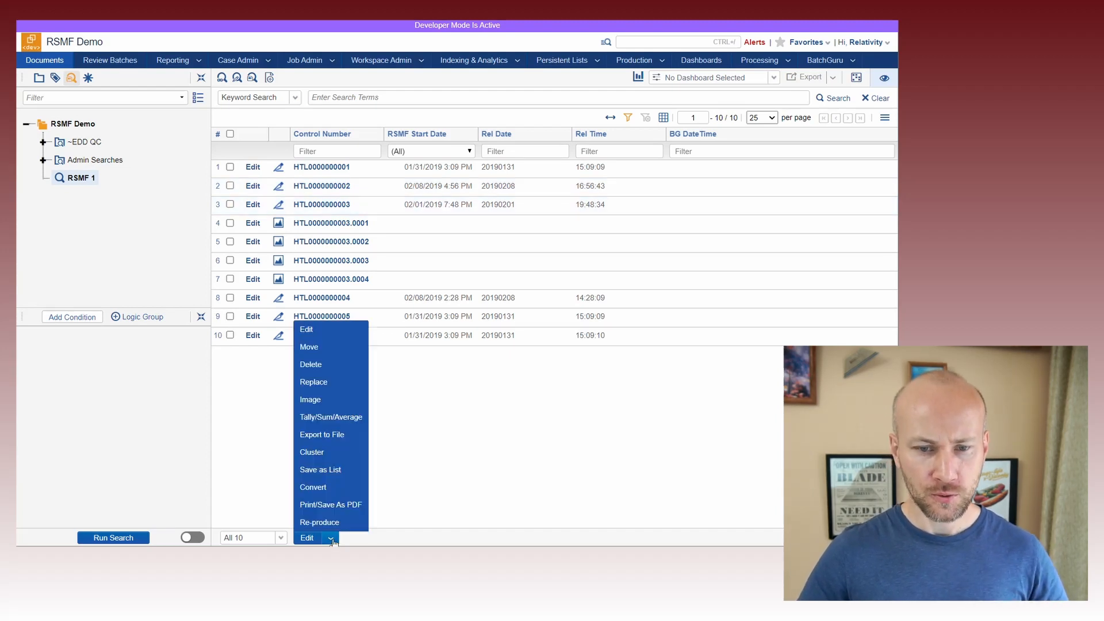
pyautogui.click(322, 383)
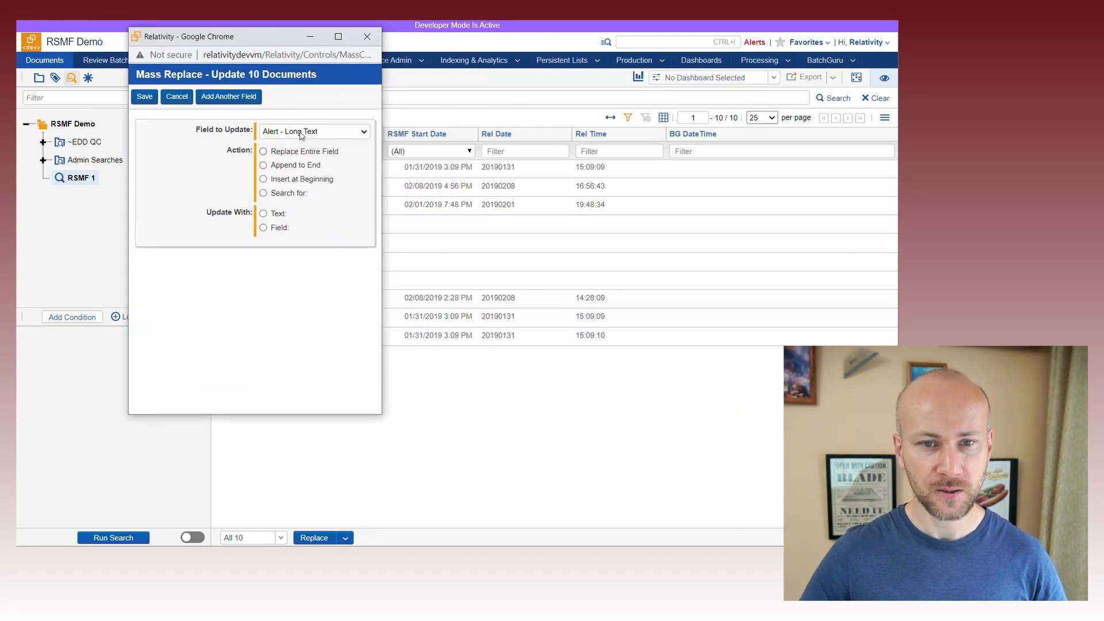
pyautogui.click(300, 132)
pyautogui.press('r')
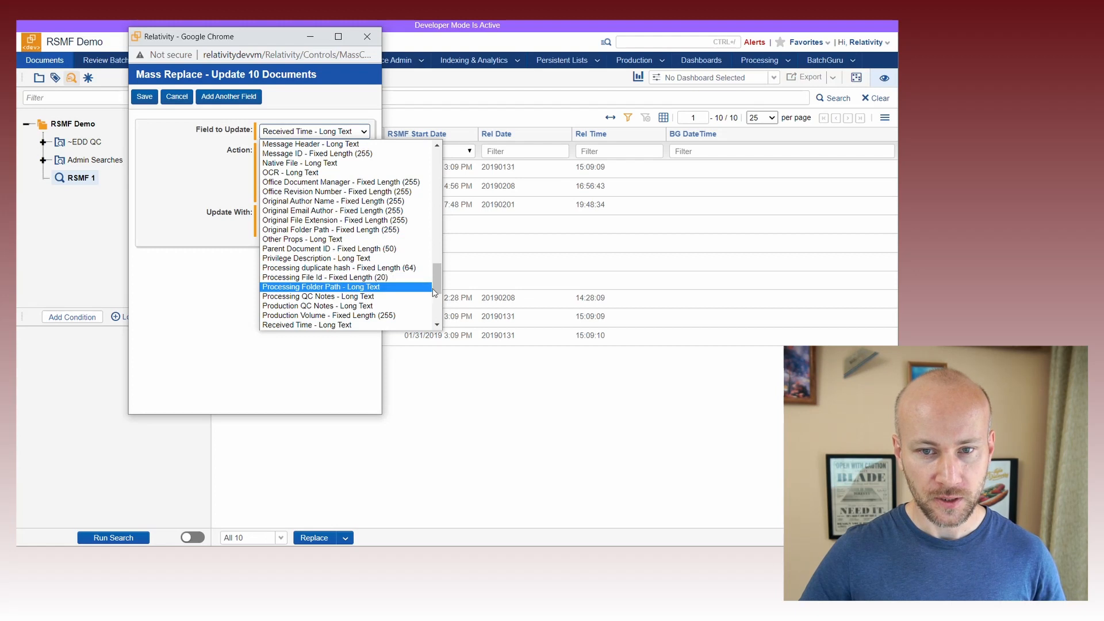
pyautogui.moveTo(439, 292); pyautogui.dragTo(439, 297)
pyautogui.click(368, 298)
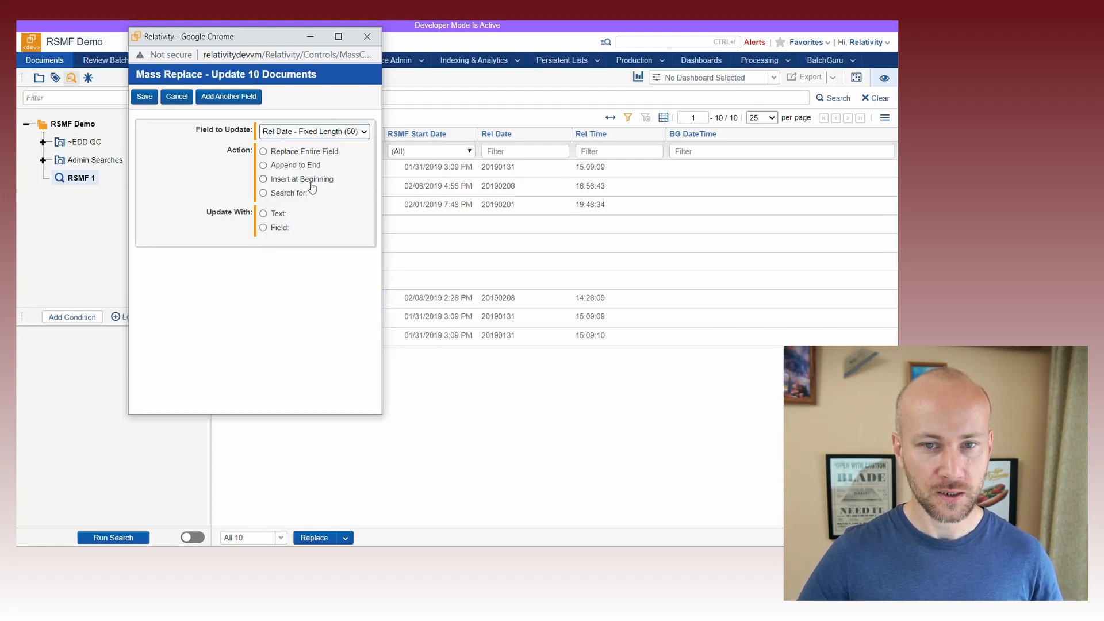
# Step: Append the Rel Time field to the end of Rel Date with a space as delimiter, and save the replacement, accepting the truncation warning
pyautogui.click(297, 166)
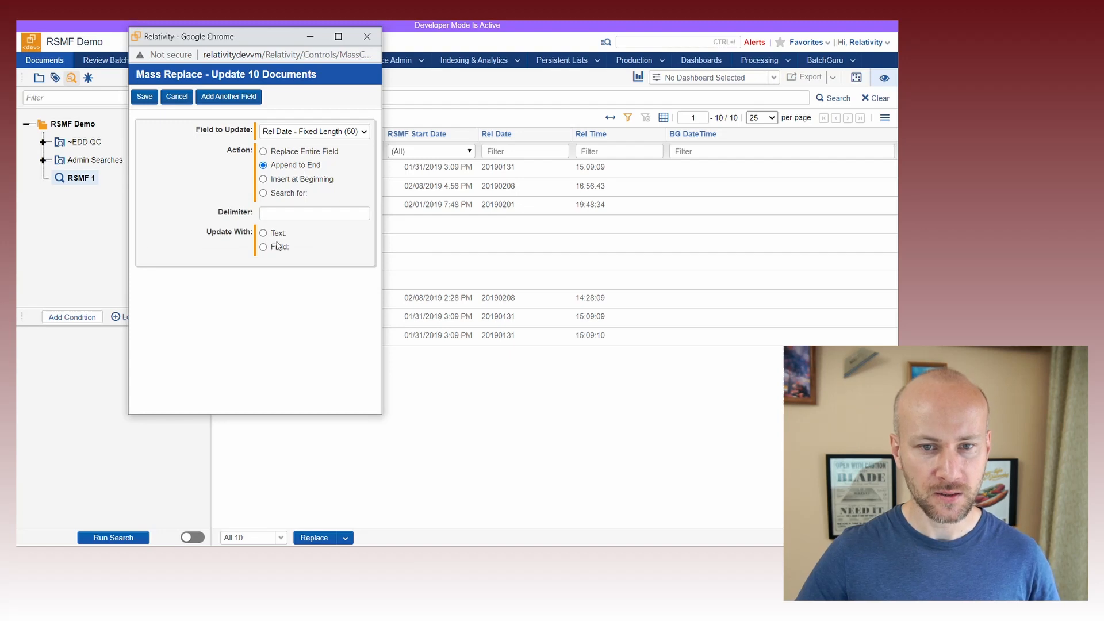
pyautogui.click(278, 247)
pyautogui.click(297, 269)
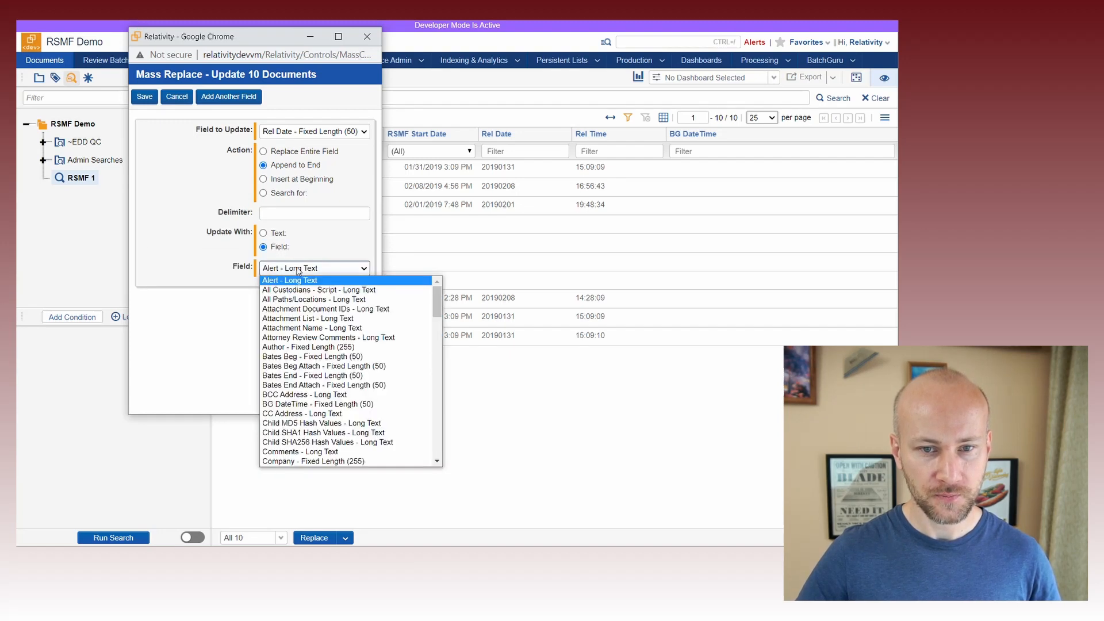
pyautogui.press('r')
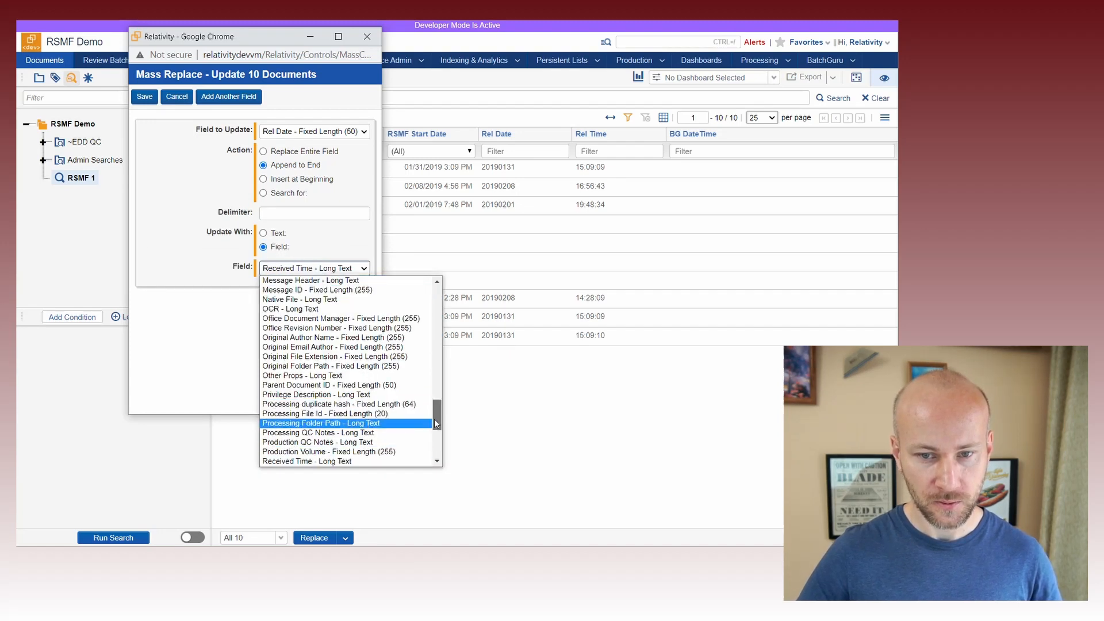
pyautogui.scroll(-2, 435, 424)
pyautogui.click(322, 443)
pyautogui.click(293, 216)
pyautogui.click(145, 96)
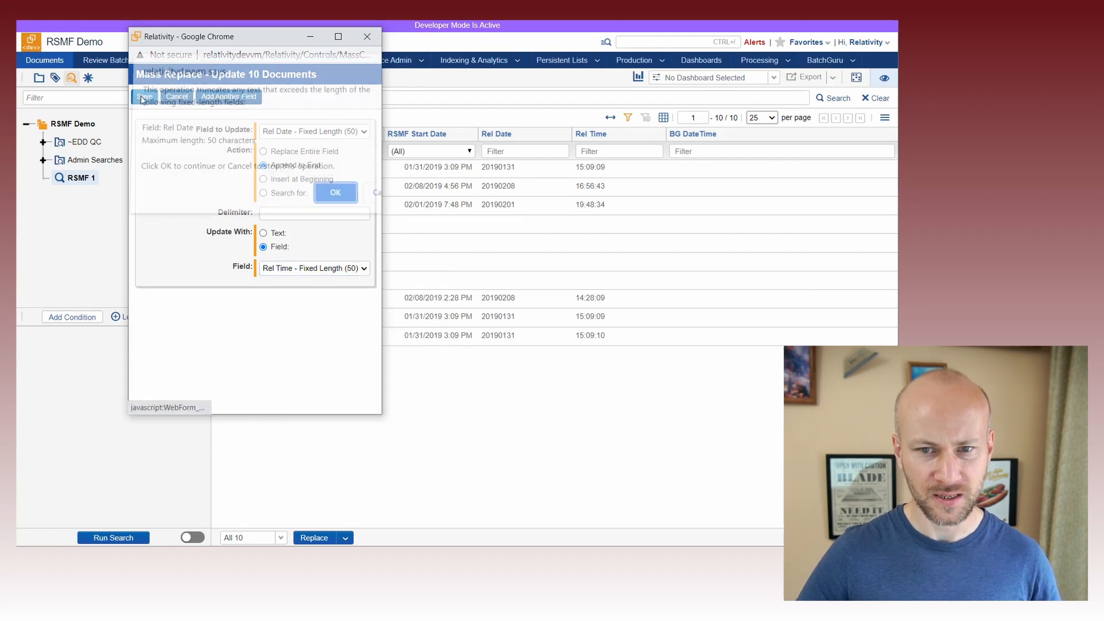
pyautogui.click(325, 200)
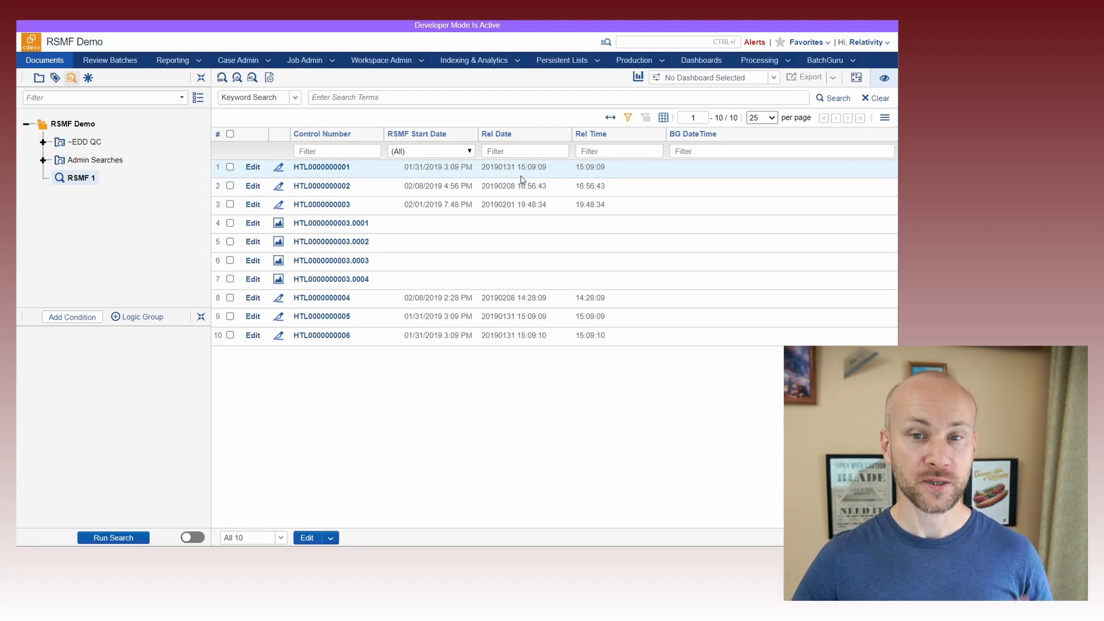
pyautogui.moveTo(515, 168); pyautogui.dragTo(483, 168)
pyautogui.click(492, 168)
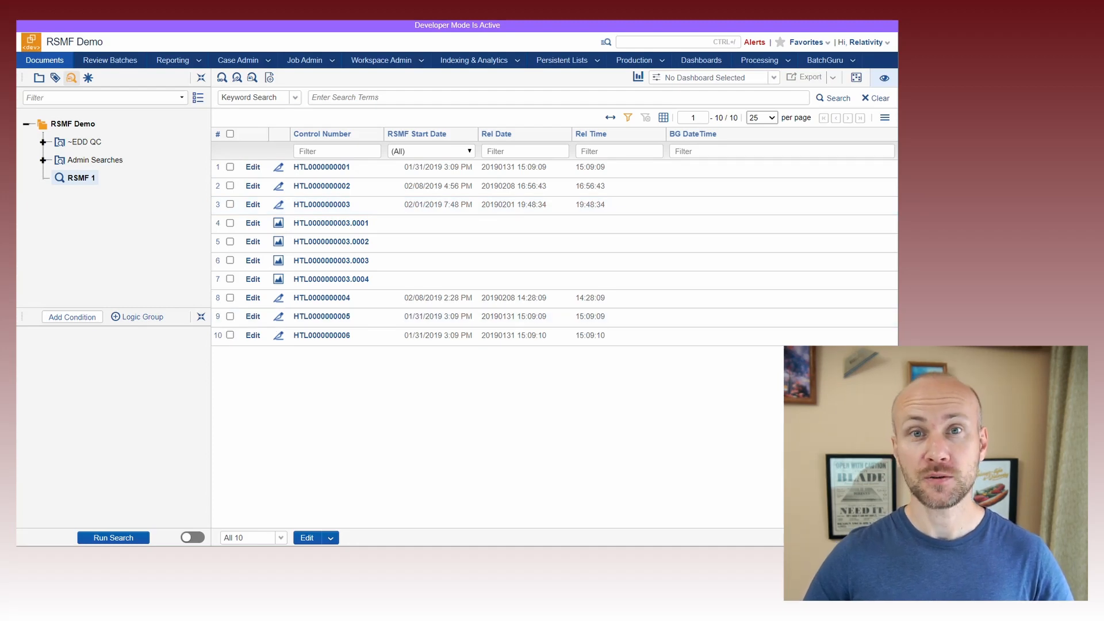
# Step: Switch to Message Crawler, open the Relativity saved search import, and connect to the server to list its workspaces
pyautogui.hotkey('alt', 'Tab')
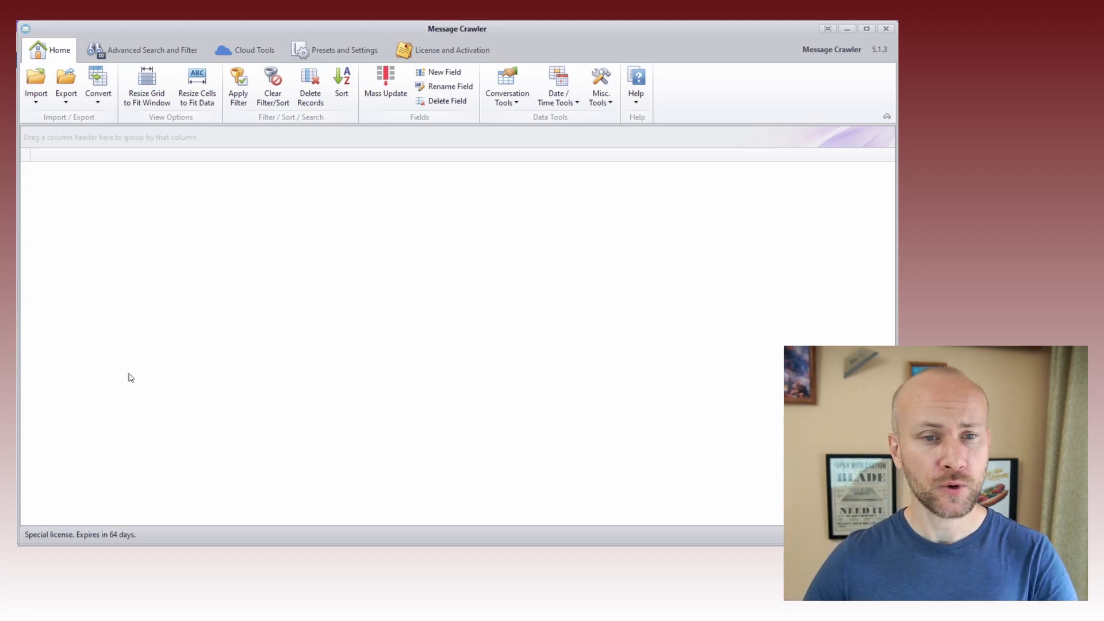
pyautogui.click(38, 102)
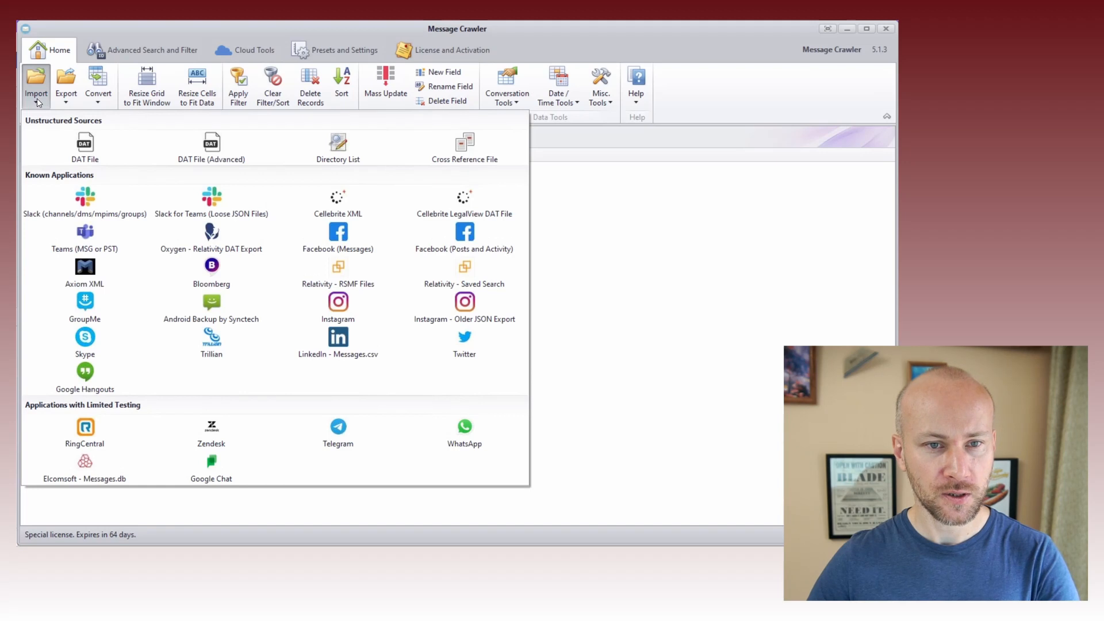
pyautogui.click(467, 273)
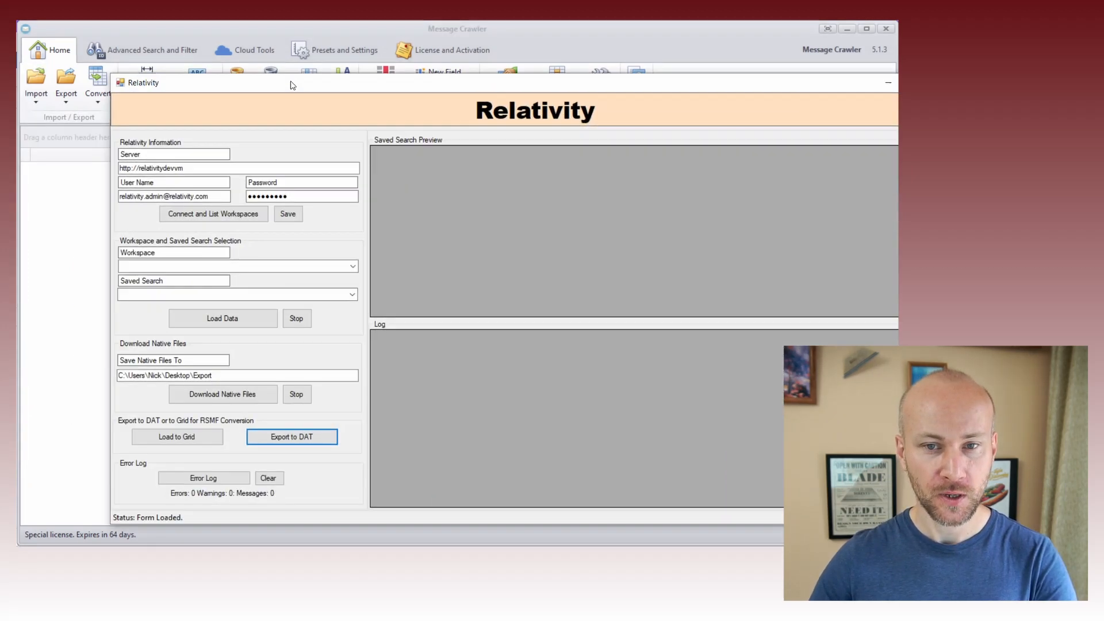
pyautogui.moveTo(290, 85); pyautogui.dragTo(211, 35)
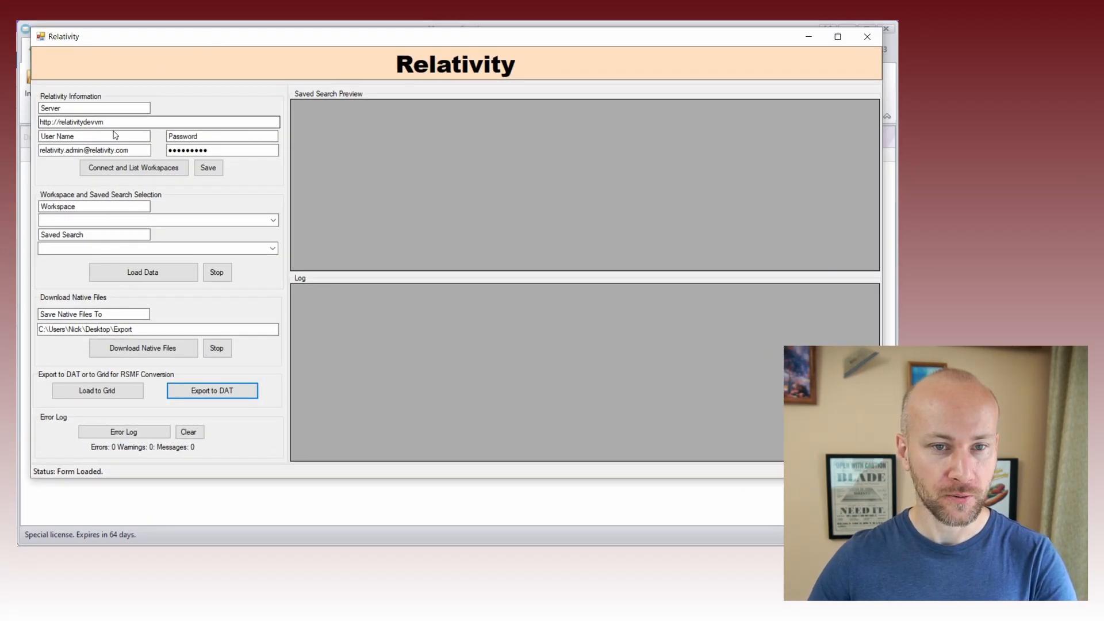
pyautogui.click(138, 168)
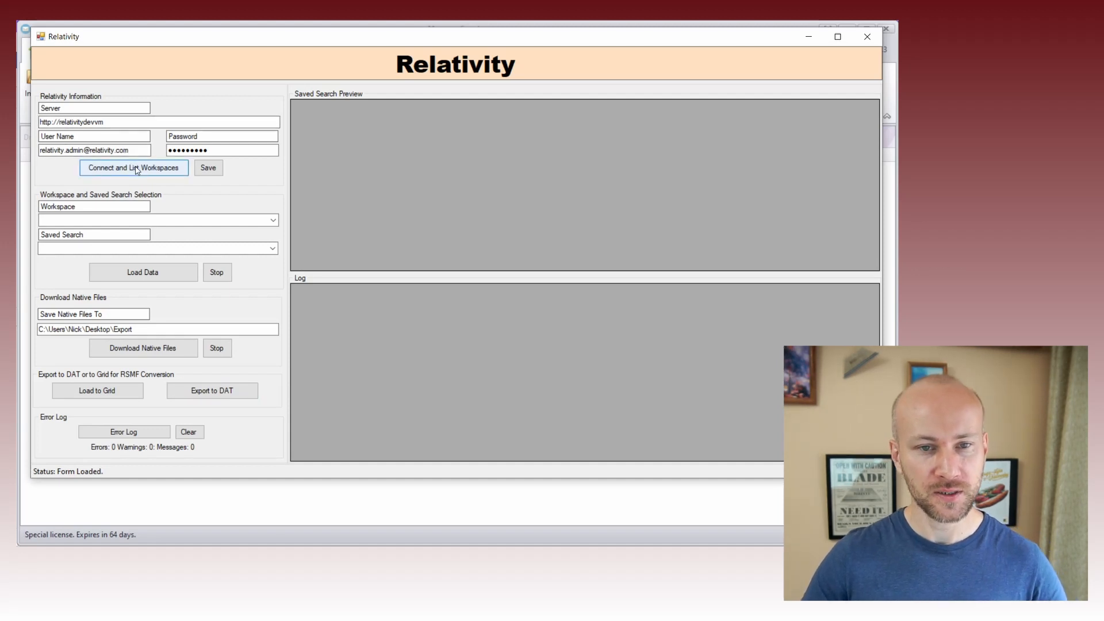
pyautogui.click(741, 427)
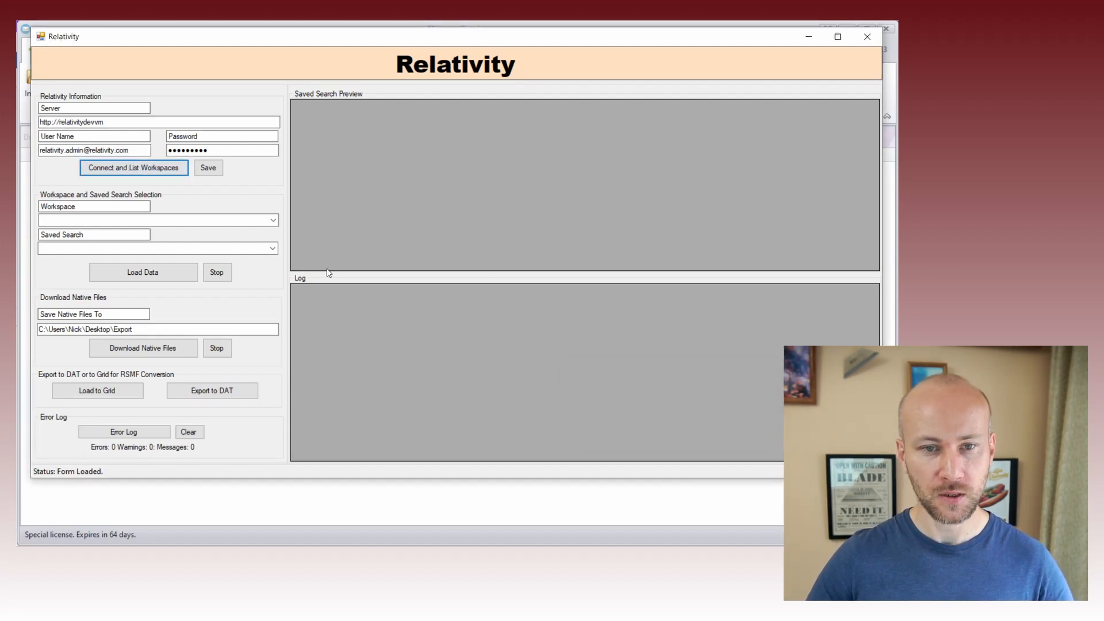
# Step: Choose the RSMF Demo workspace and the RSMF 1 saved search, and load its data into the preview
pyautogui.click(273, 220)
pyautogui.click(94, 279)
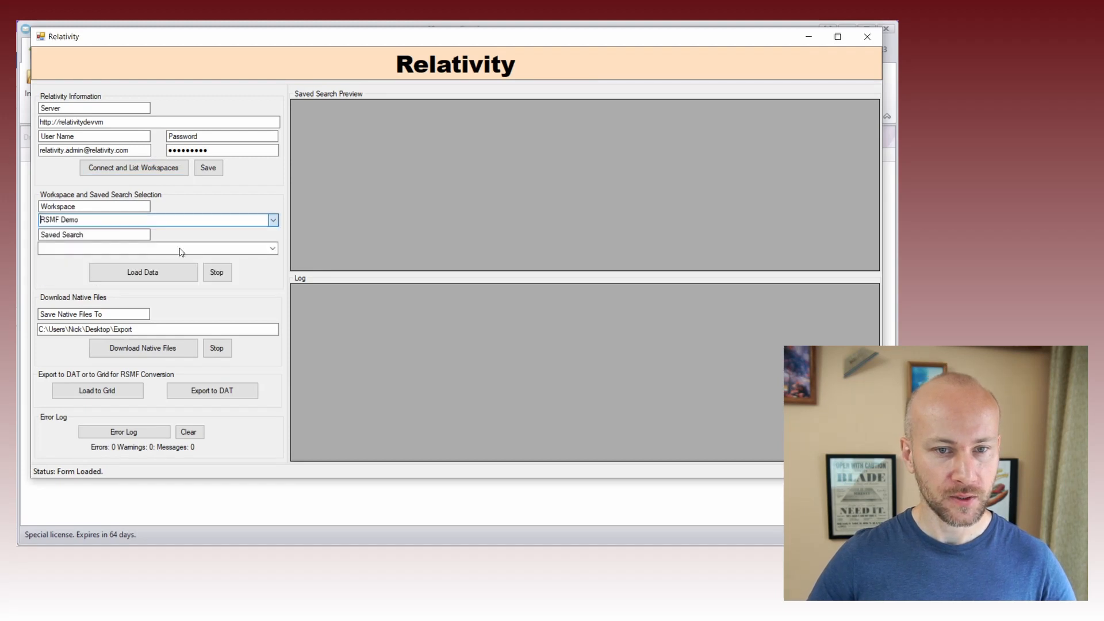
pyautogui.press('Return')
pyautogui.click(273, 247)
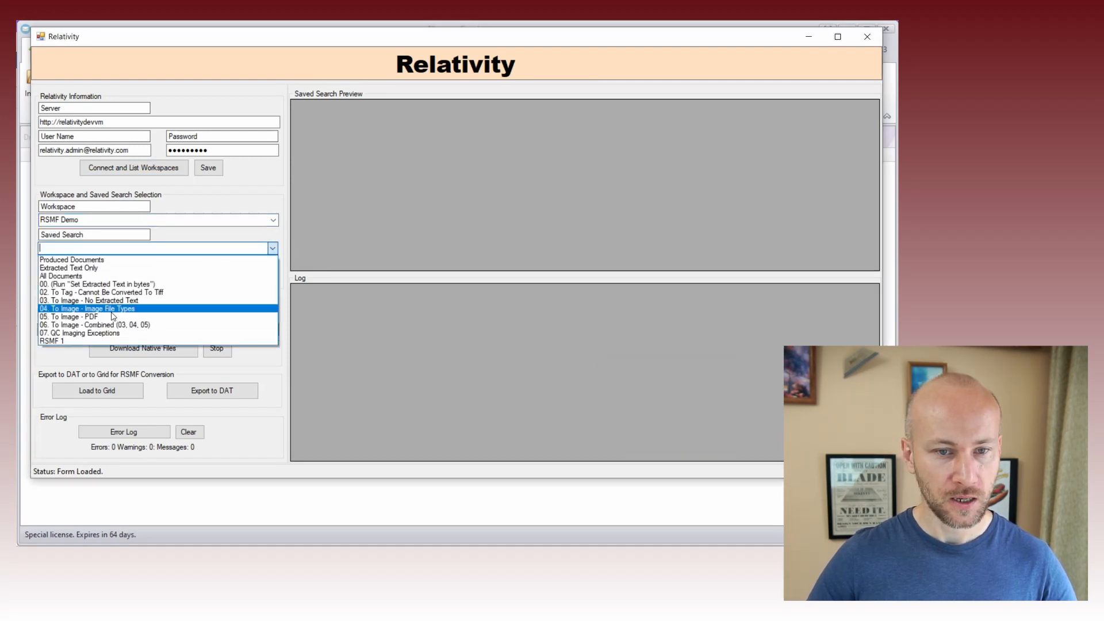
pyautogui.click(86, 341)
pyautogui.click(144, 276)
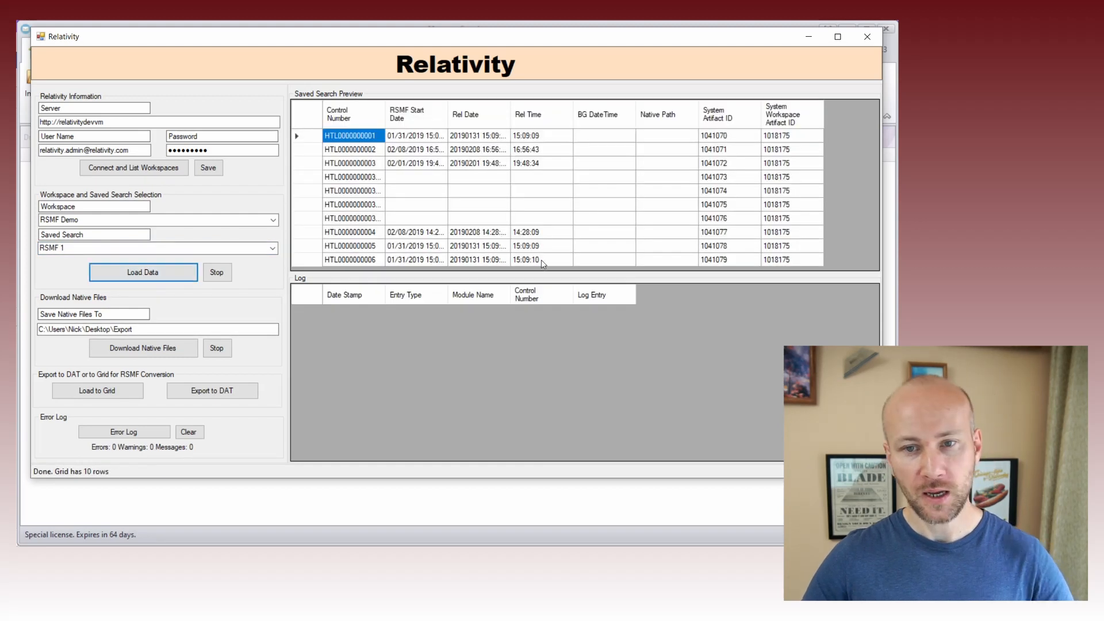
# Step: Widen the Rel Date and RSMF Start Date columns in the saved search preview to read the full date and time values
pyautogui.moveTo(510, 123); pyautogui.dragTo(542, 123)
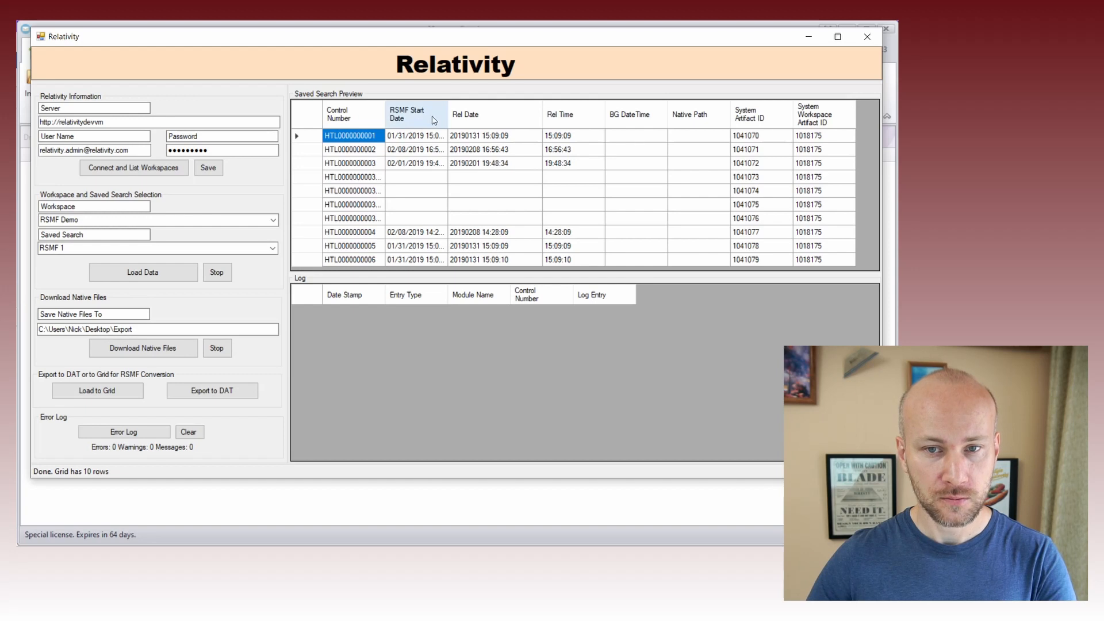
pyautogui.moveTo(448, 119); pyautogui.dragTo(516, 119)
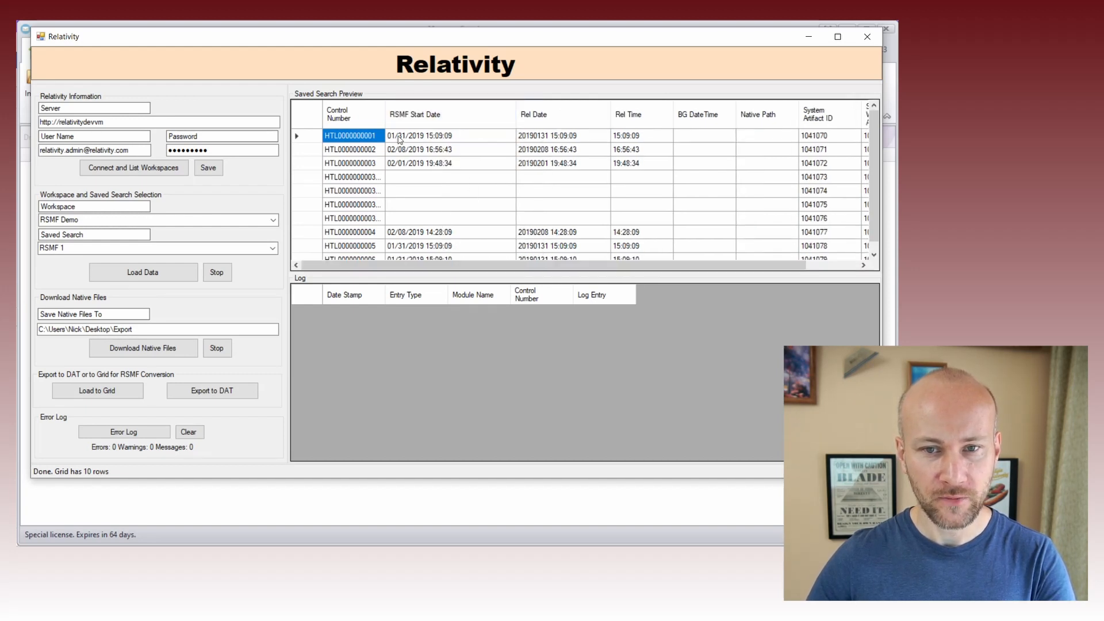
pyautogui.click(454, 140)
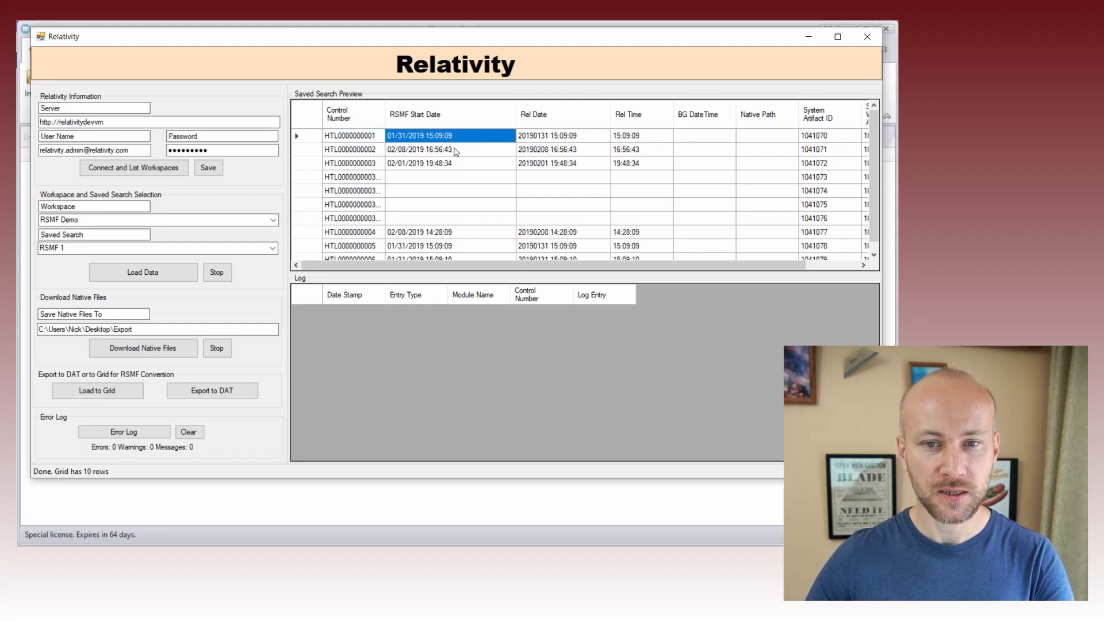
# Step: Load the previewed records into the main grid, fit the grid to the window, and view the available date/time tools
pyautogui.click(104, 393)
pyautogui.click(164, 106)
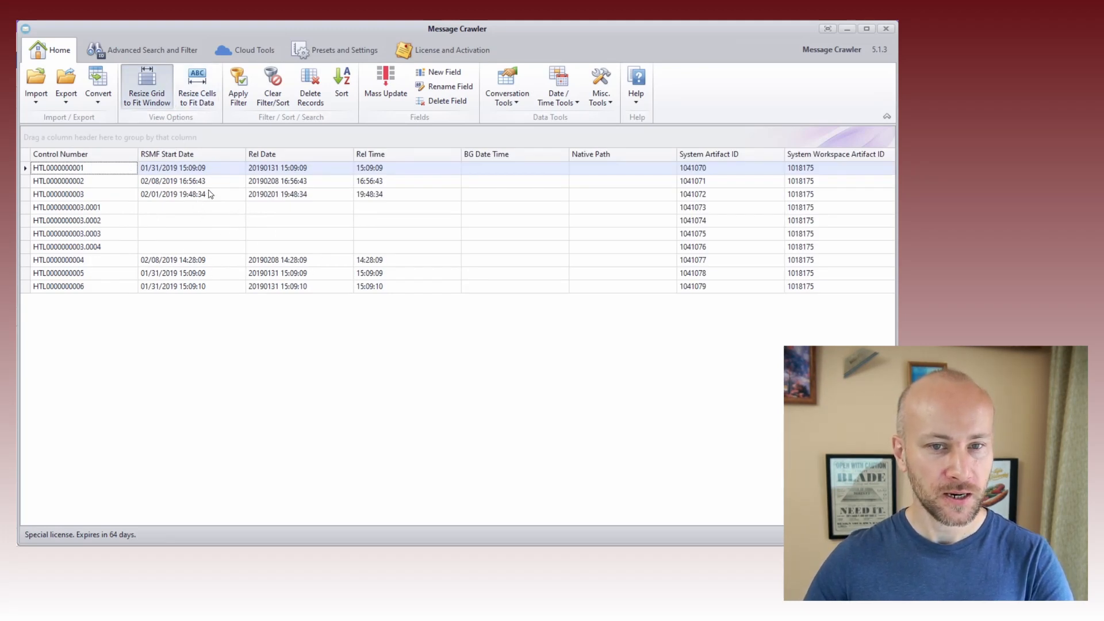
pyautogui.click(544, 106)
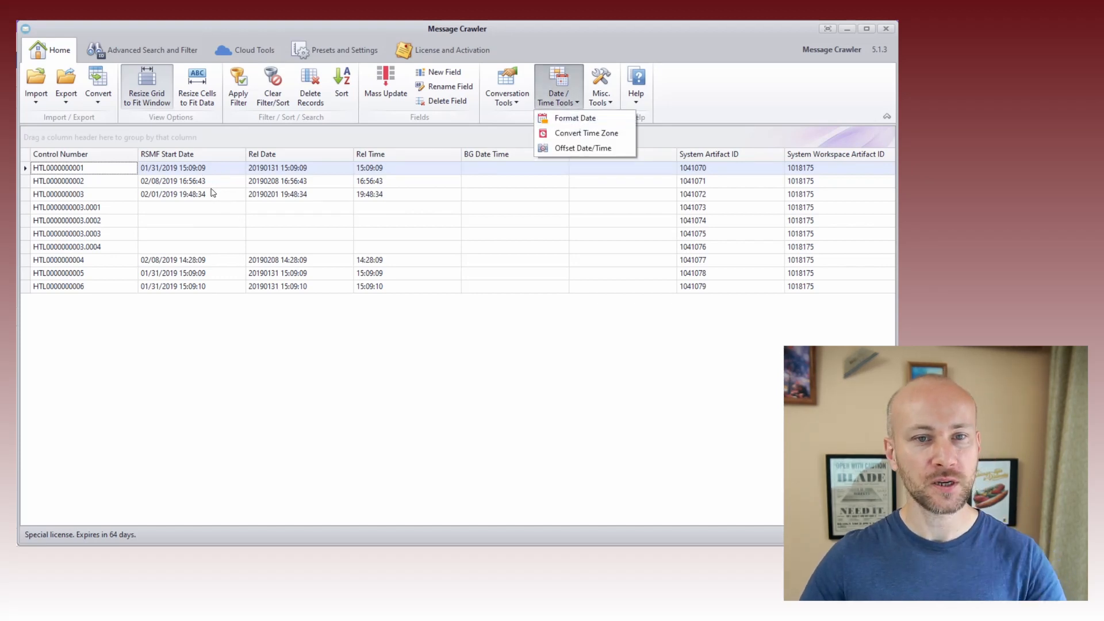
# Step: Set up a DAT/CSV export excluding System Artifact ID and System Workspace Artifact ID, and close it without exporting
pyautogui.click(74, 102)
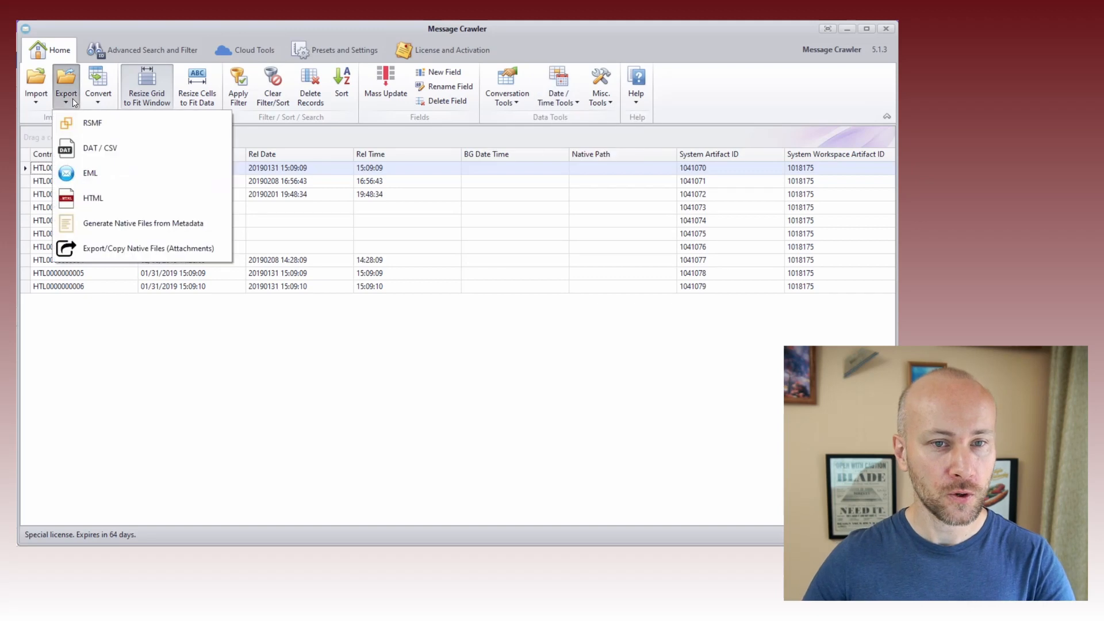
pyautogui.click(107, 151)
pyautogui.moveTo(416, 199); pyautogui.dragTo(300, 158)
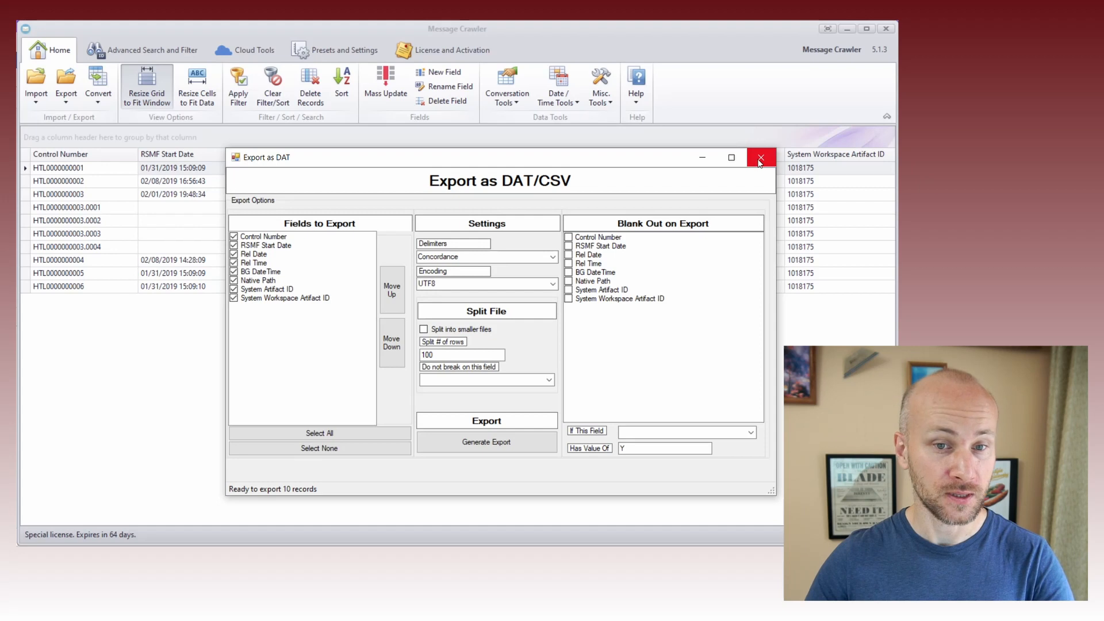
pyautogui.click(234, 289)
pyautogui.click(233, 298)
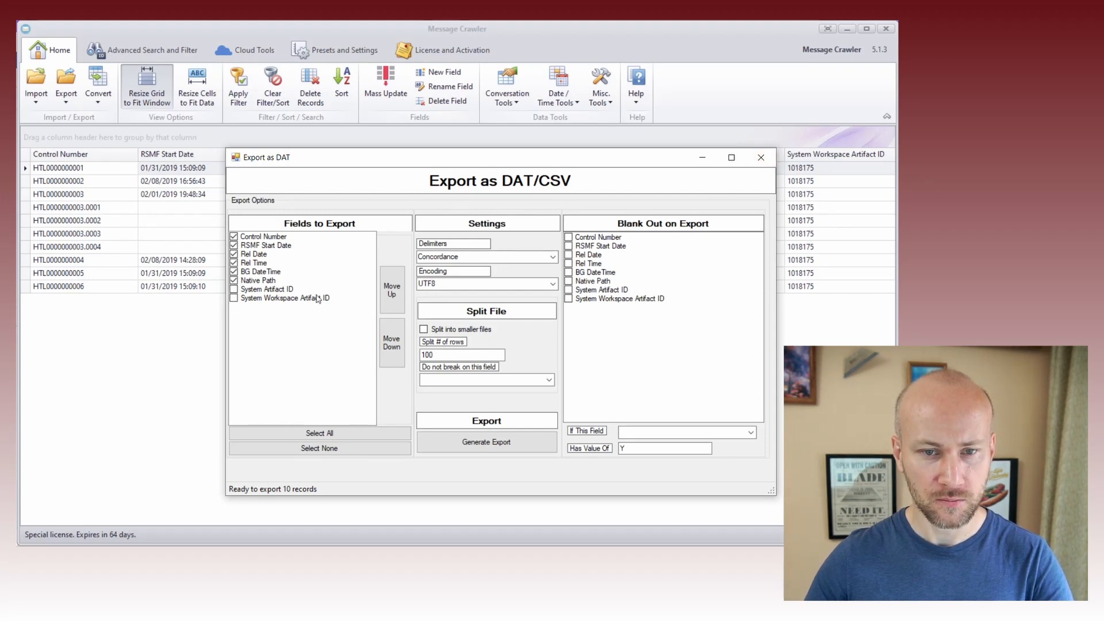
pyautogui.click(760, 157)
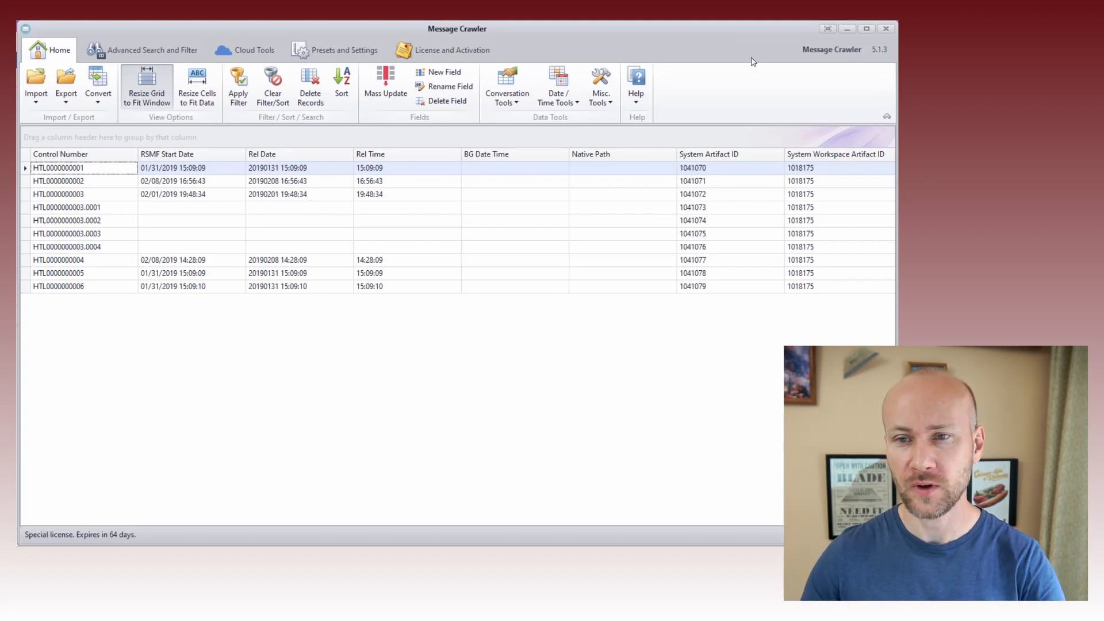
# Step: Return to Relativity and open the BatchGuru Date Format batch Set1 for editing
pyautogui.click(847, 30)
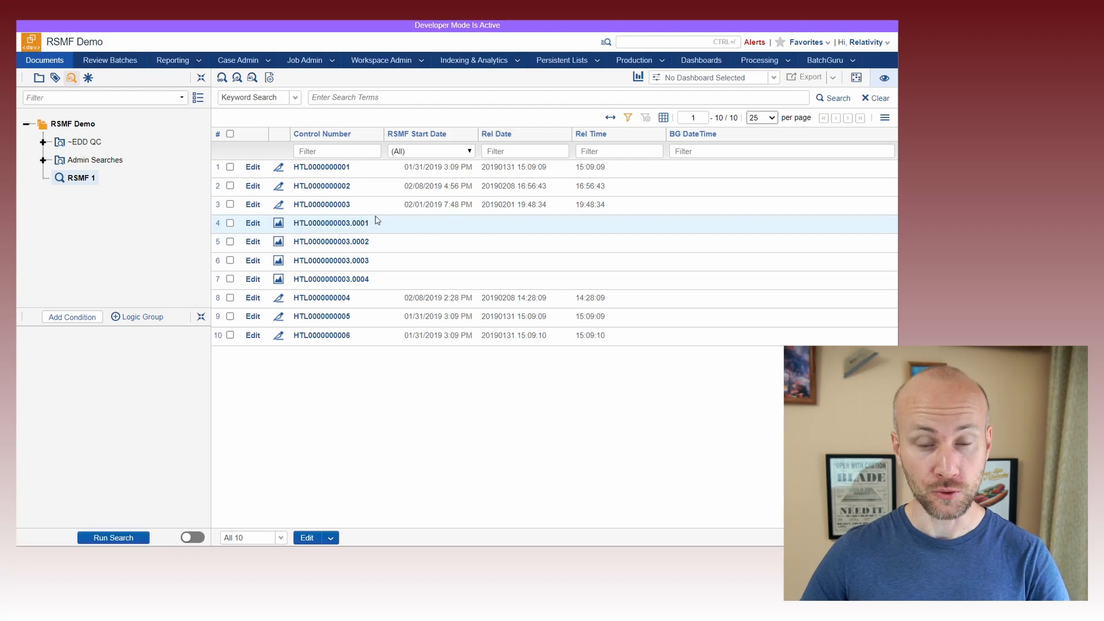
pyautogui.click(854, 65)
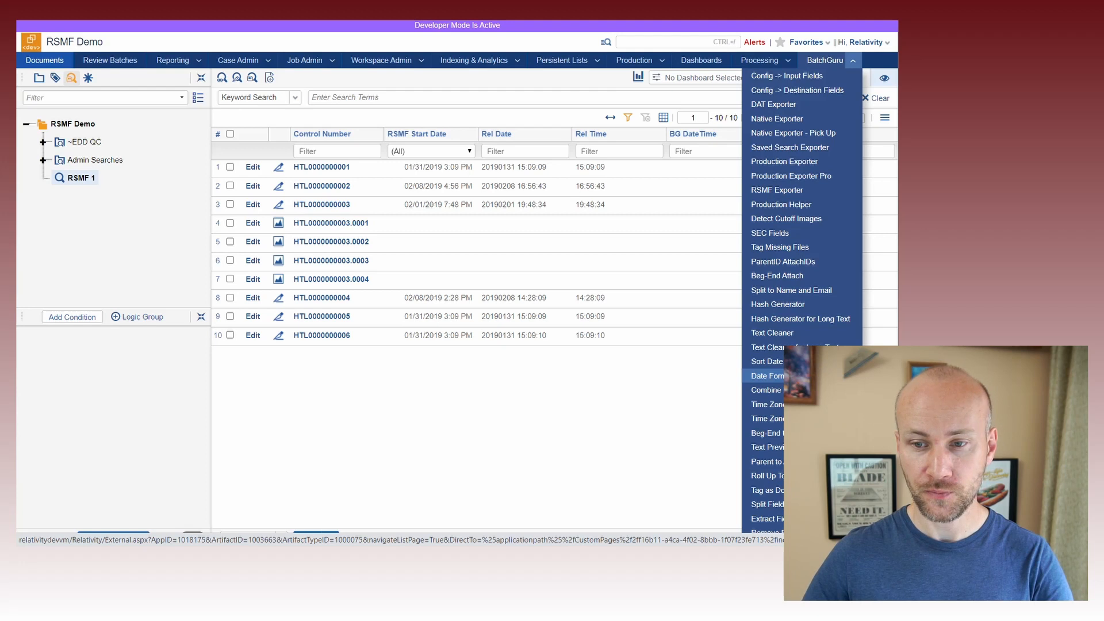
pyautogui.click(764, 375)
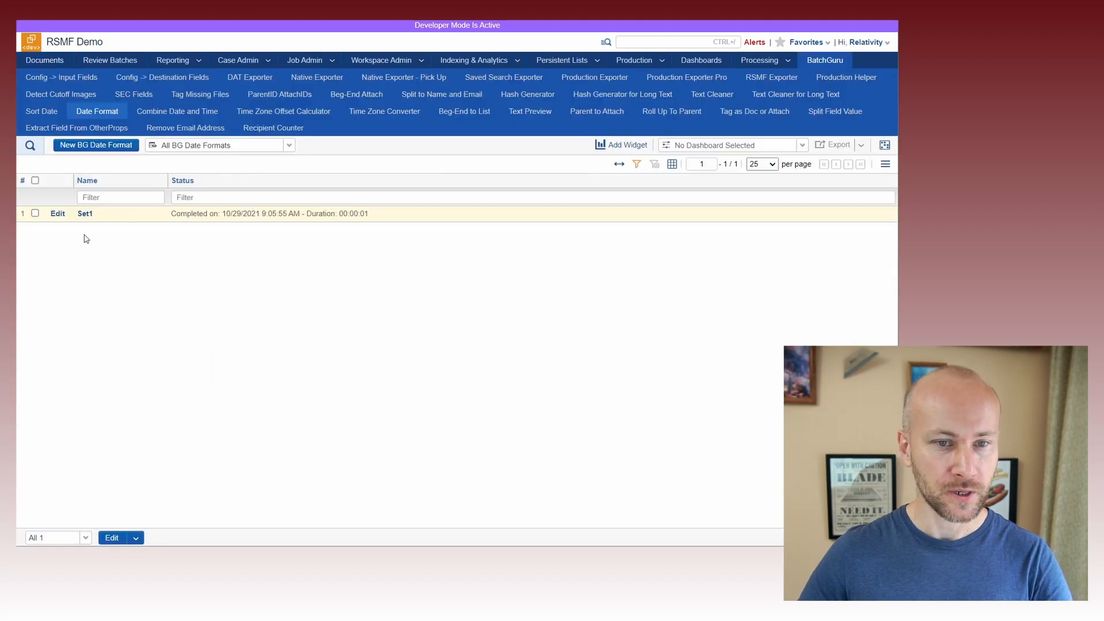
pyautogui.click(58, 213)
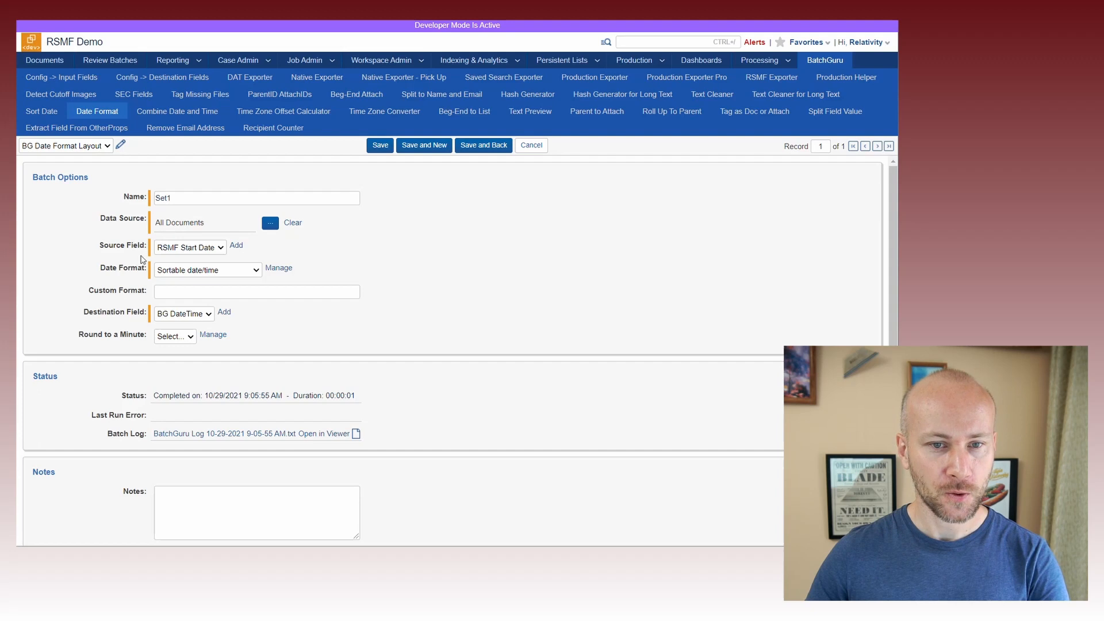
# Step: Examine Set1's source field, the available date formats and the custom format option without changing them
pyautogui.click(198, 253)
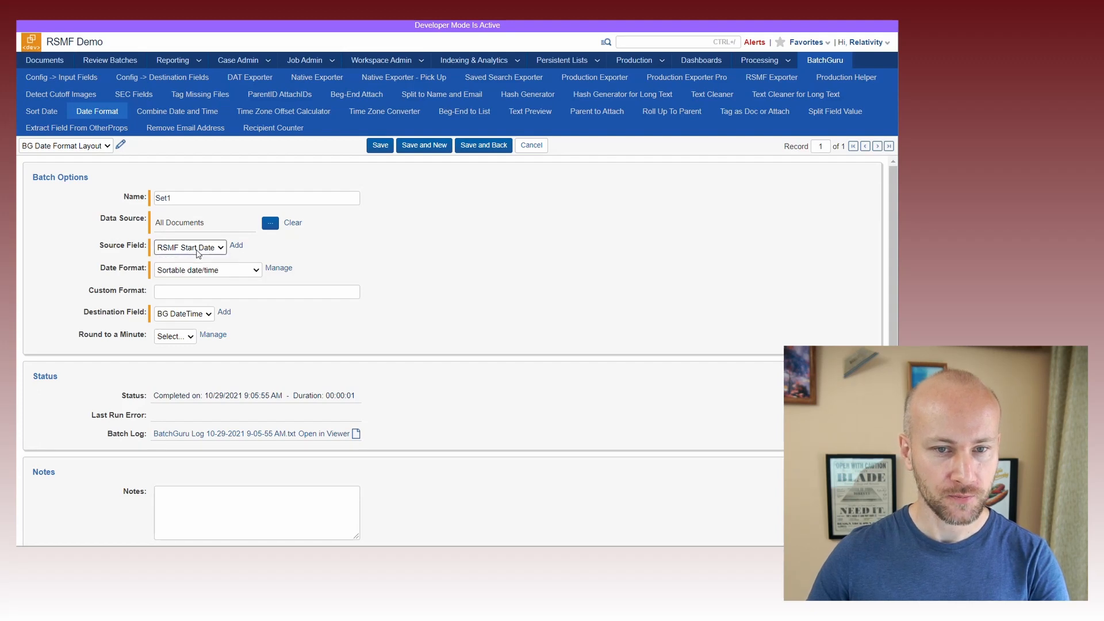
pyautogui.click(246, 274)
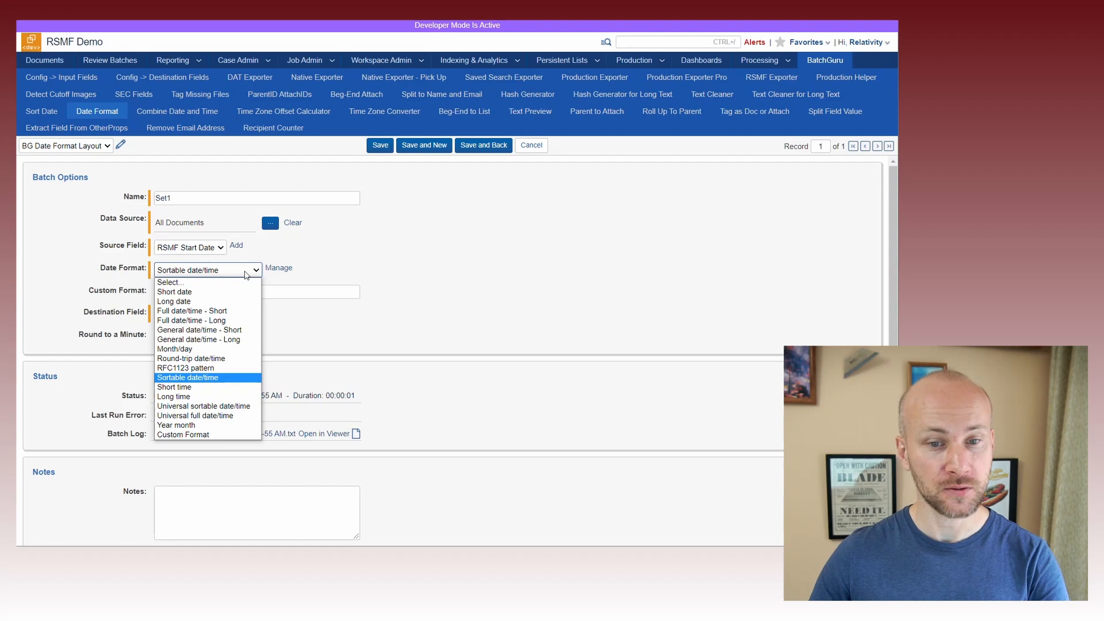
pyautogui.click(316, 333)
pyautogui.click(210, 293)
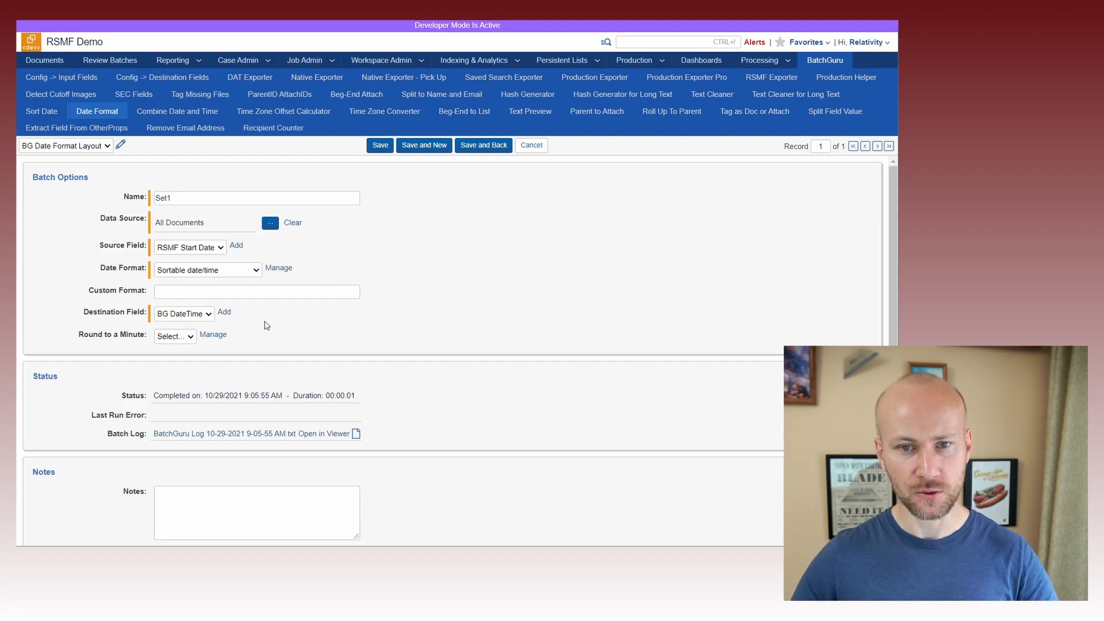
# Step: Save the Set1 batch with its current options, run it, and refresh its status
pyautogui.click(380, 145)
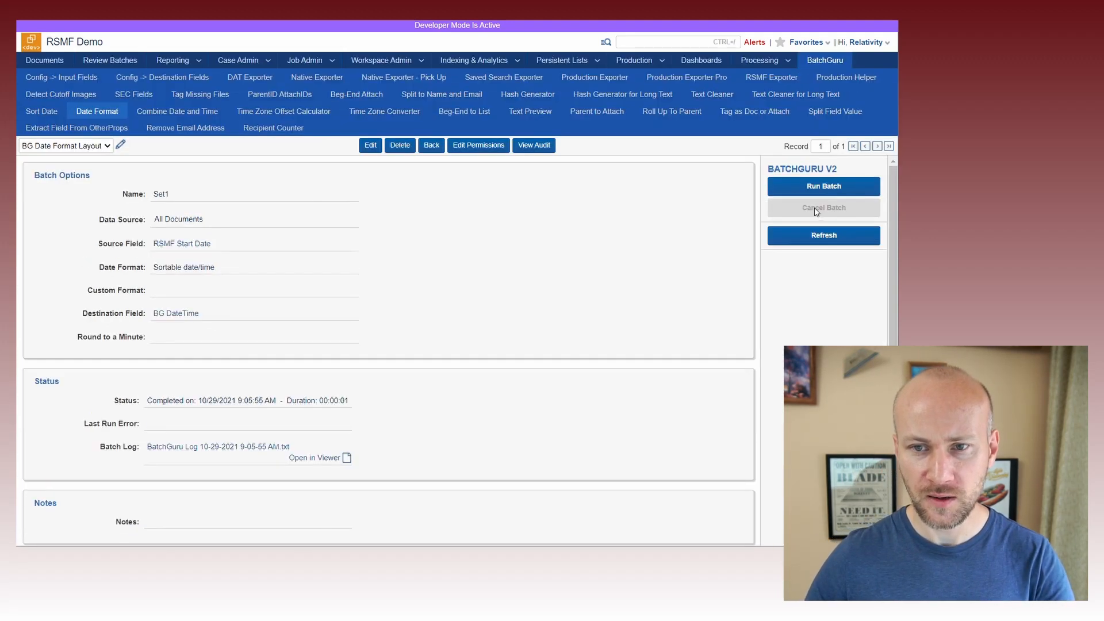
pyautogui.click(825, 185)
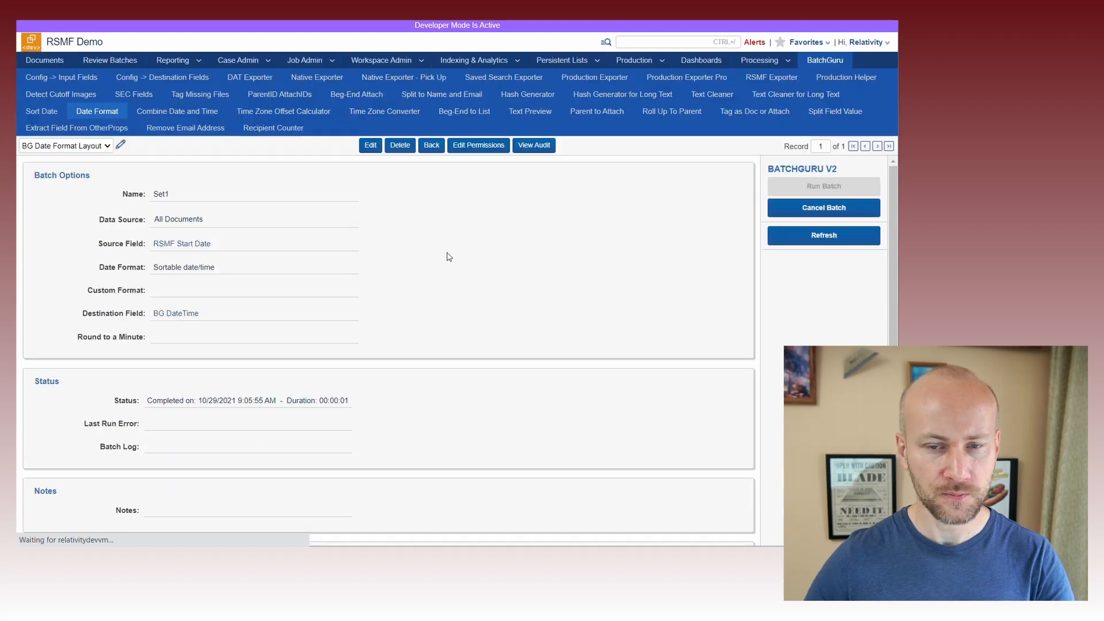
pyautogui.click(795, 242)
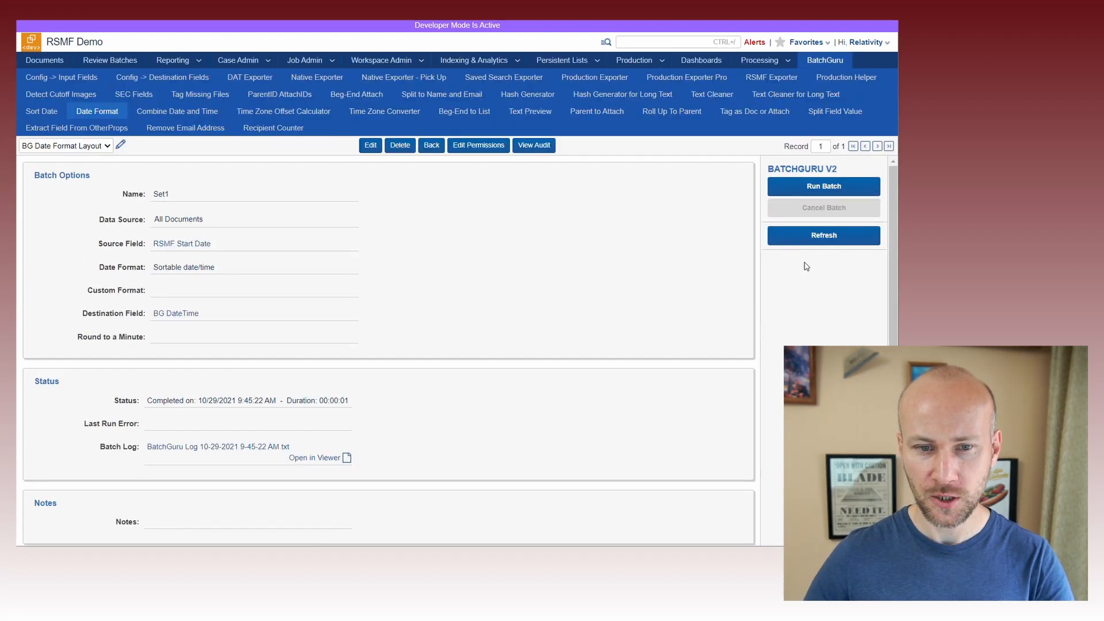
pyautogui.click(45, 60)
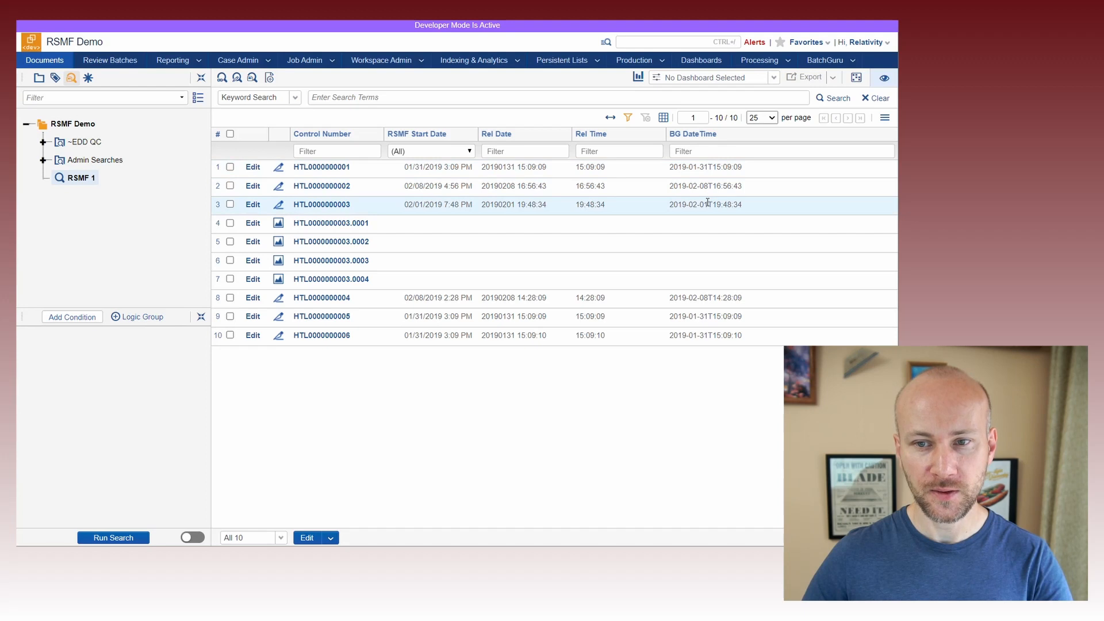
pyautogui.moveTo(670, 169); pyautogui.dragTo(751, 169)
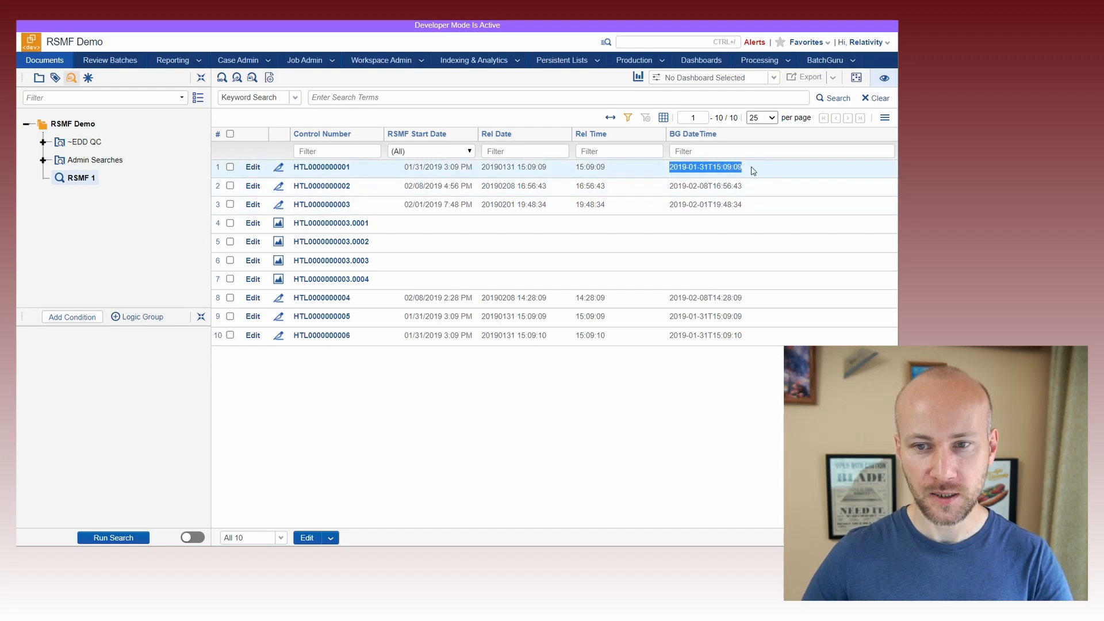
pyautogui.click(693, 179)
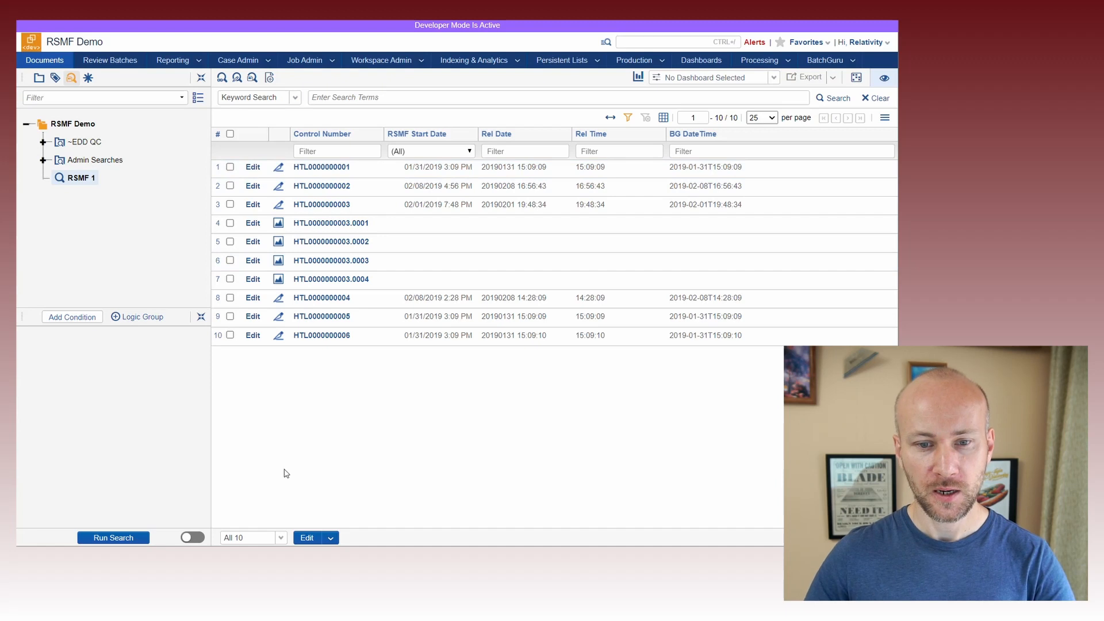
# Step: Export all 10 documents to a file in Concordance DAT format (.dat) with Unicode (UTF-8) encoding
pyautogui.click(333, 538)
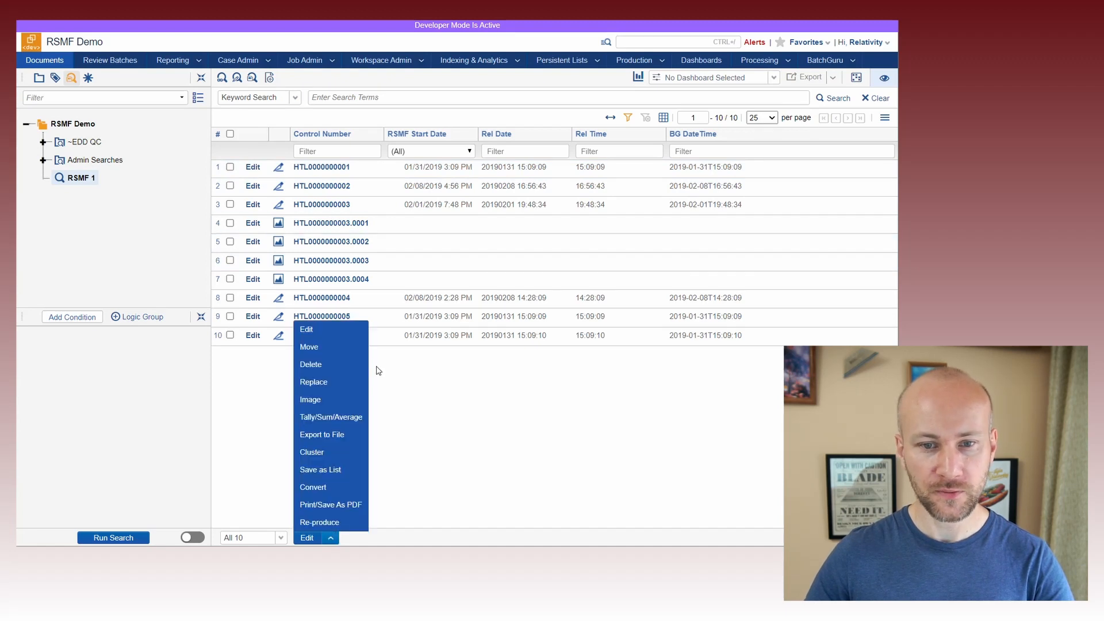
pyautogui.click(328, 435)
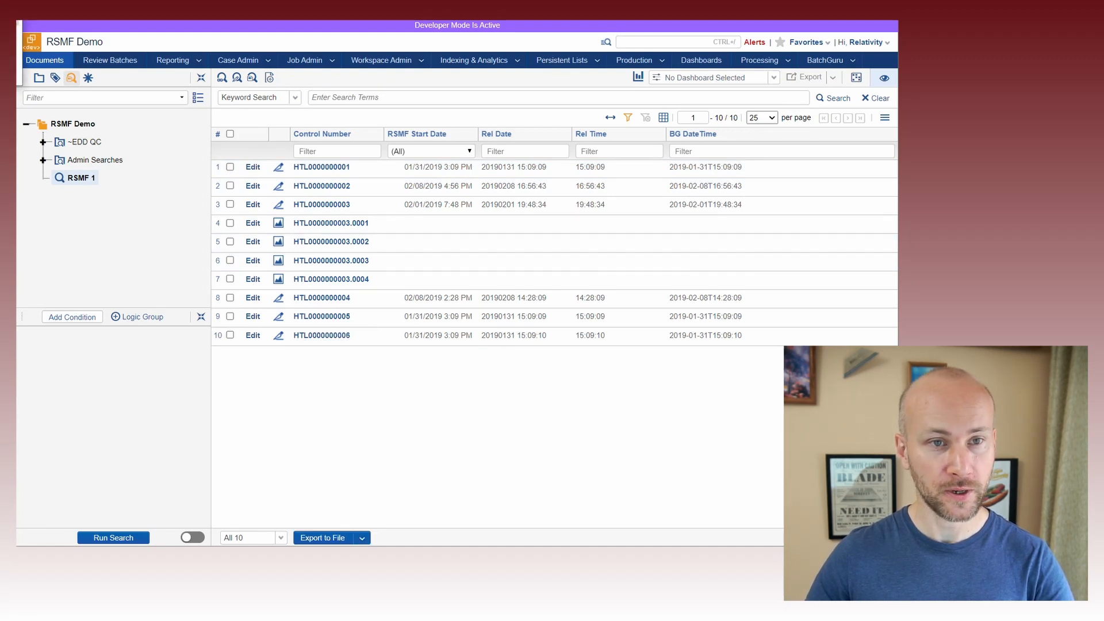
pyautogui.click(353, 146)
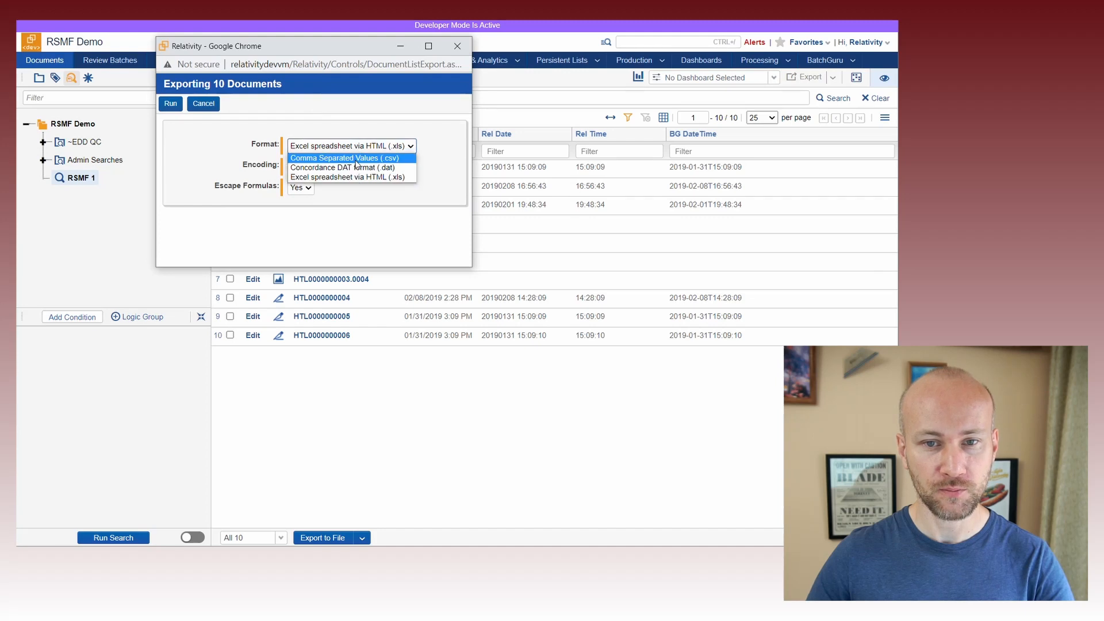
pyautogui.click(356, 167)
pyautogui.click(170, 103)
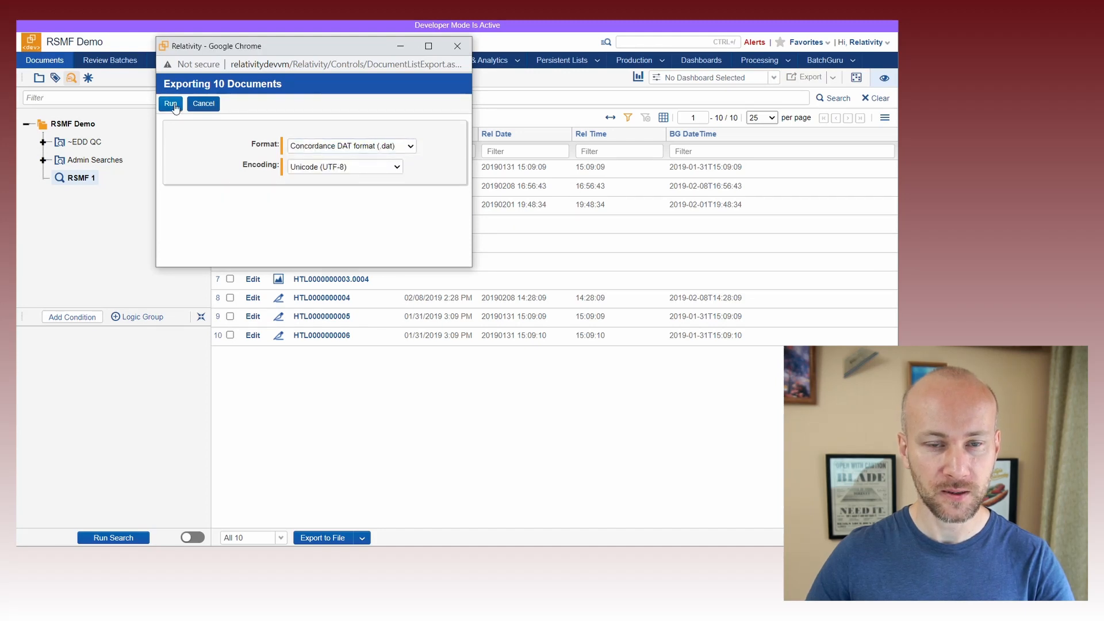
# Step: Open the downloaded DAT file in UltraEdit to check the exported date and time values, and return to Relativity
pyautogui.click(86, 529)
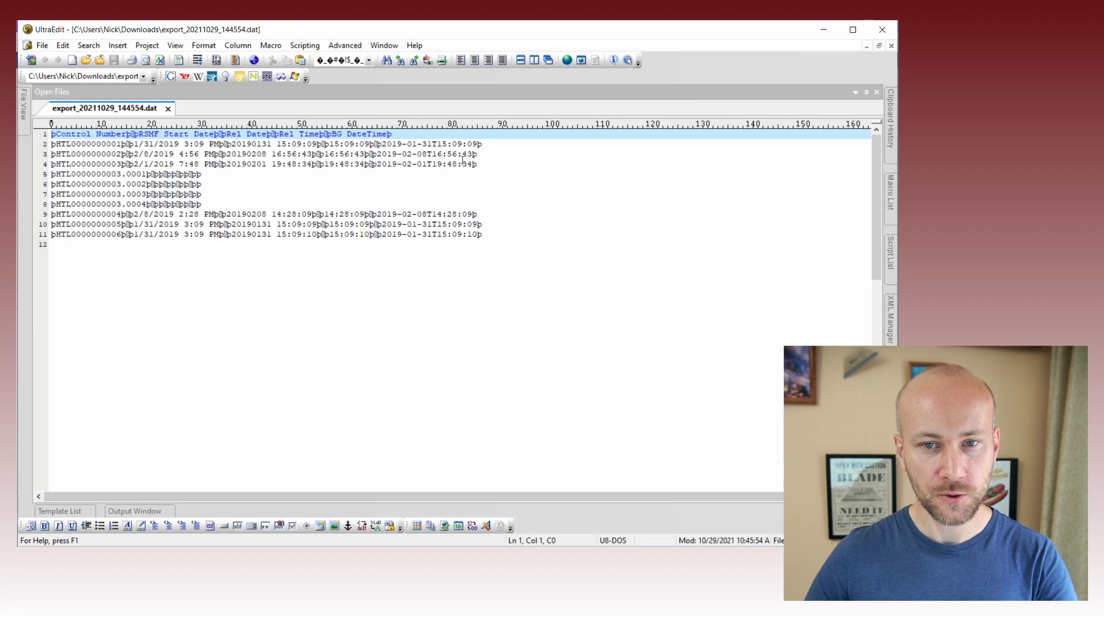
pyautogui.moveTo(455, 143); pyautogui.dragTo(469, 144)
pyautogui.click(502, 151)
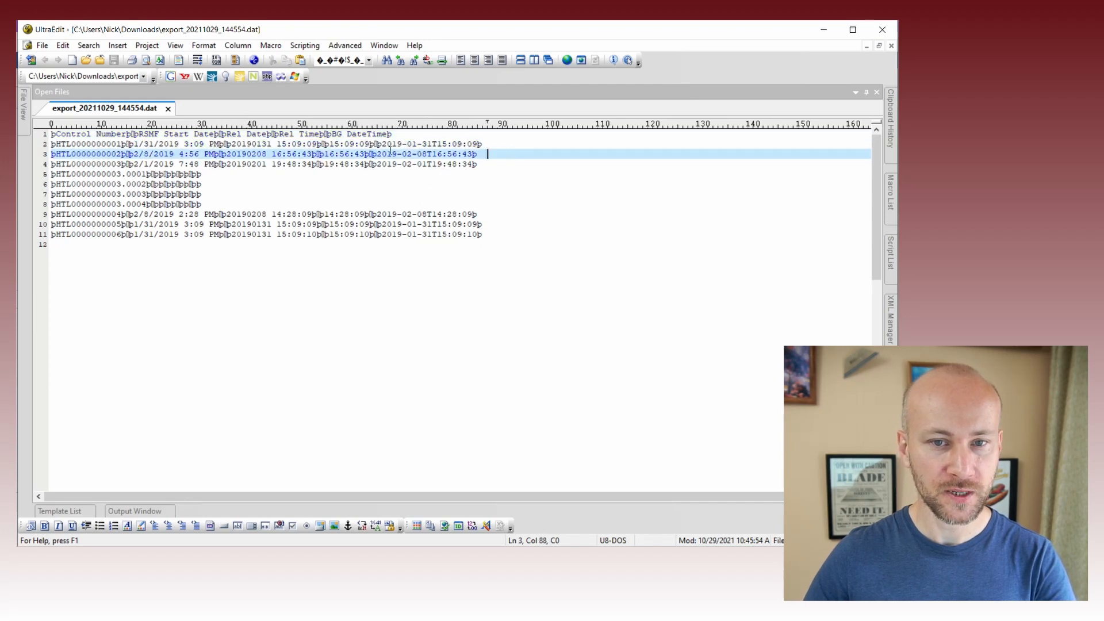
pyautogui.click(316, 144)
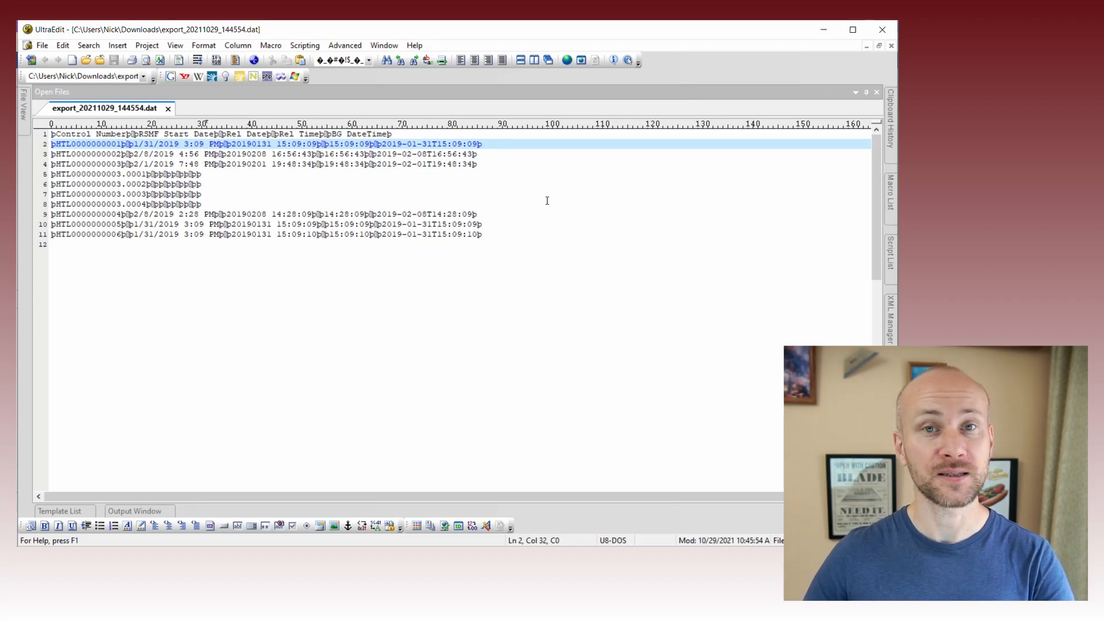
pyautogui.click(824, 36)
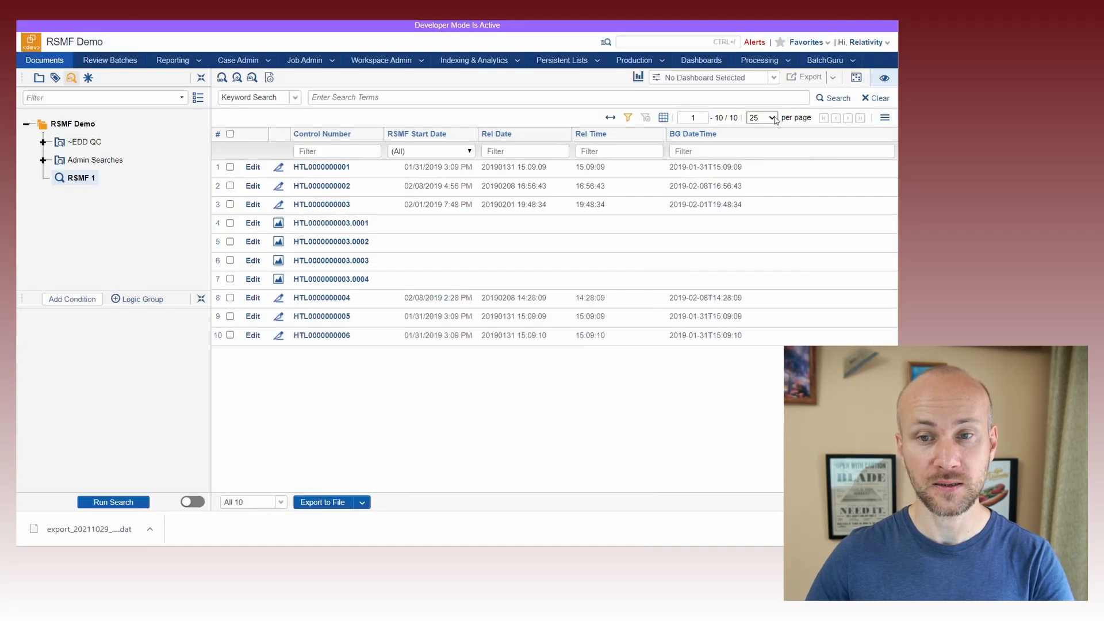